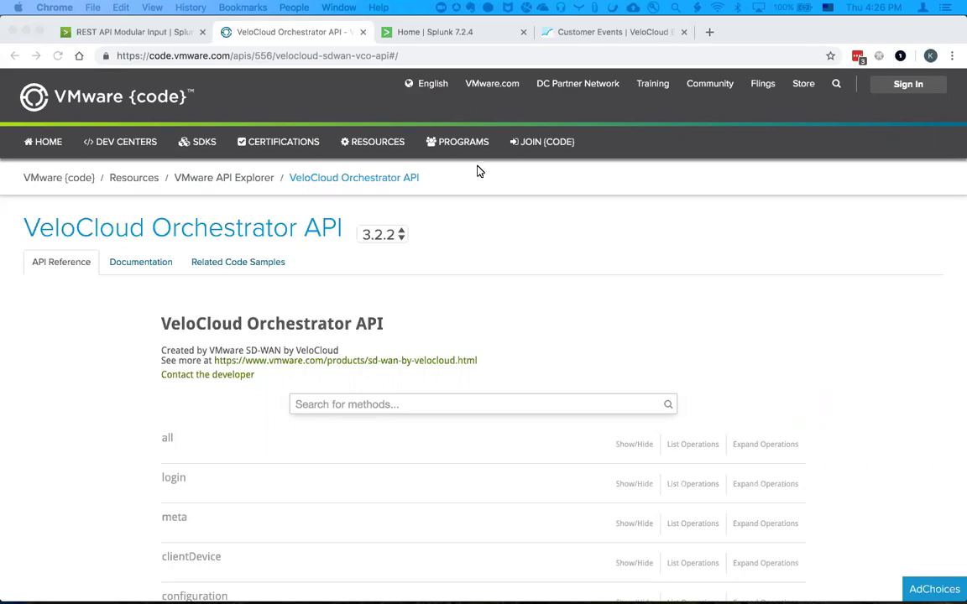
Step: Review the Splunk home page, VeloCloud customer events list and REST API Modular Input Splunkbase page
left_click(446, 33)
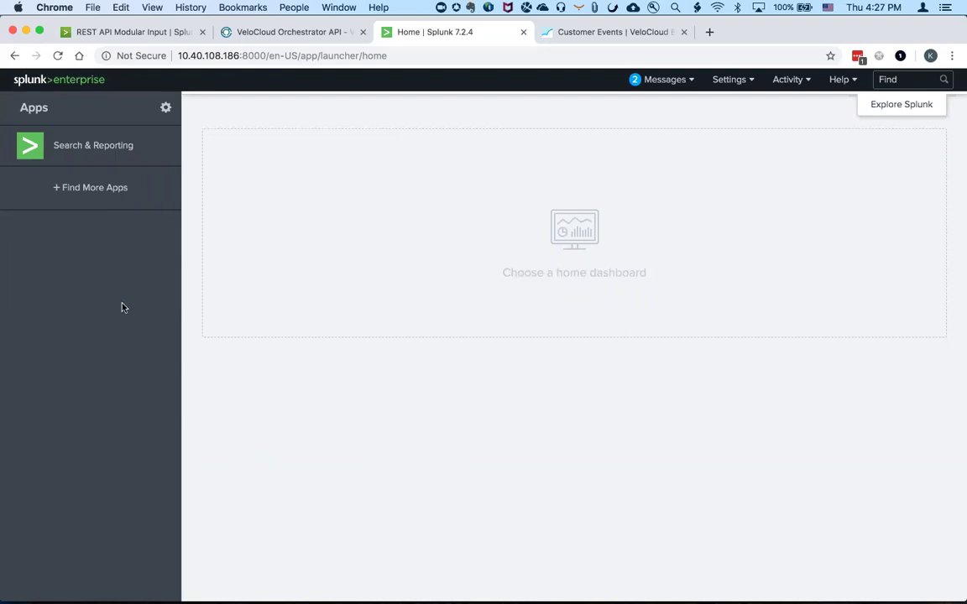
left_click(555, 34)
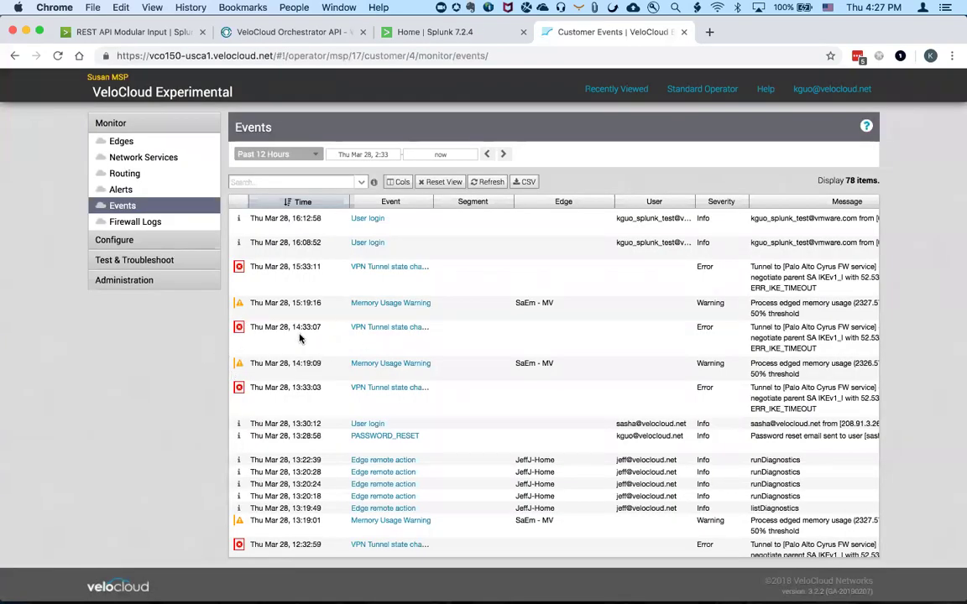
left_click(128, 34)
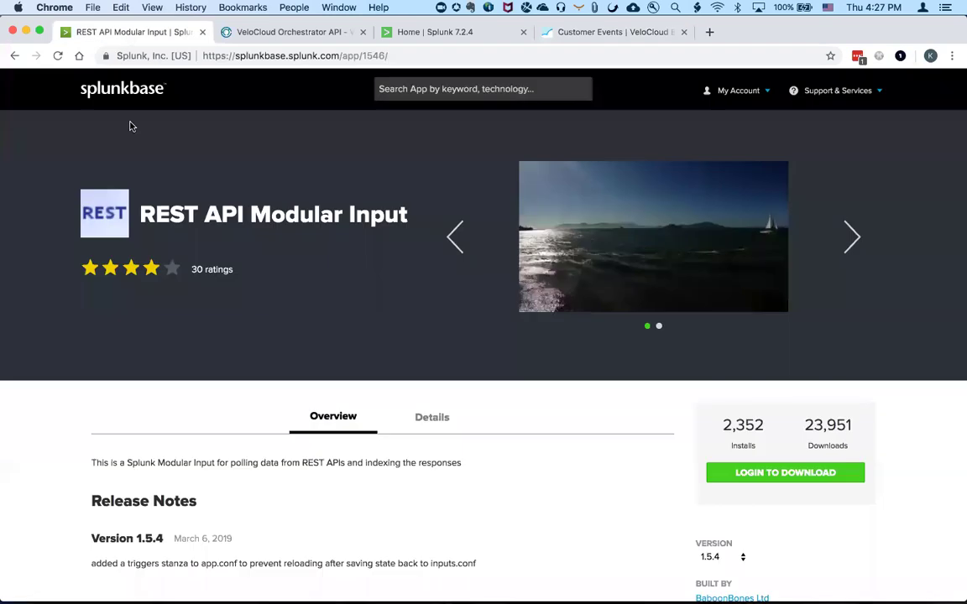
Step: Expand the login operations in the VeloCloud API docs and scroll to /event/getEnterpriseEvents
left_click(290, 34)
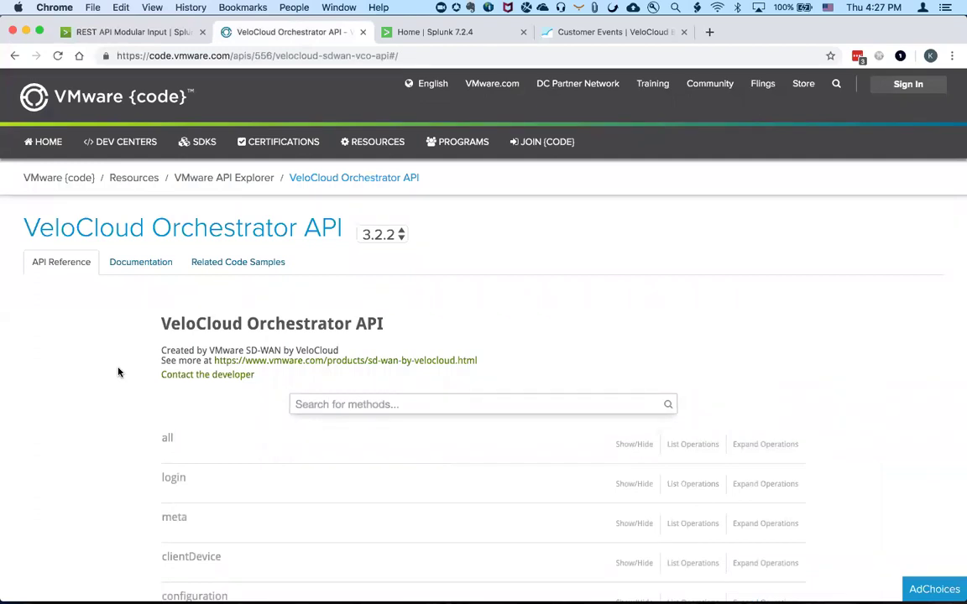
scroll(118, 372, "down", 4)
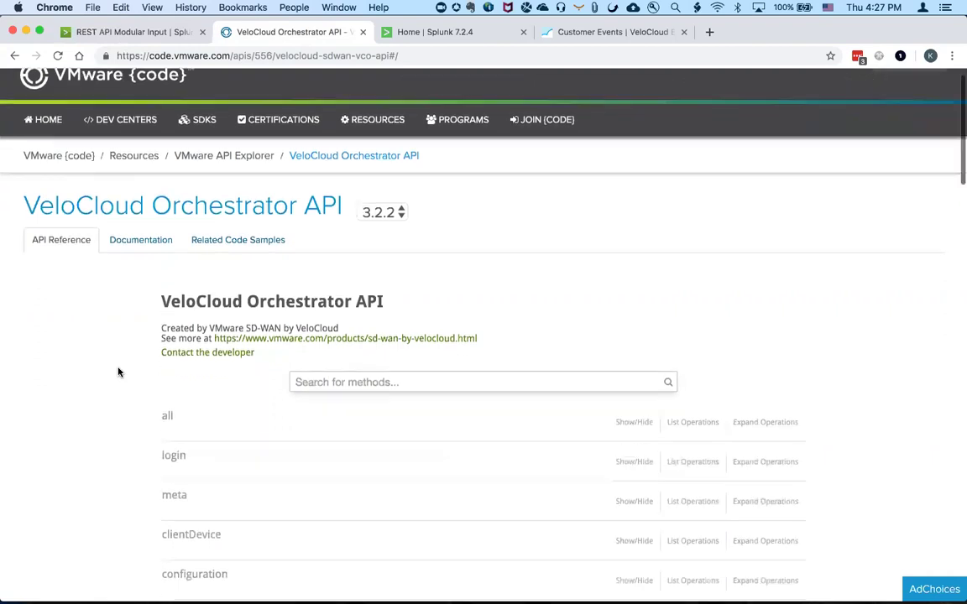
scroll(119, 372, "down", 2)
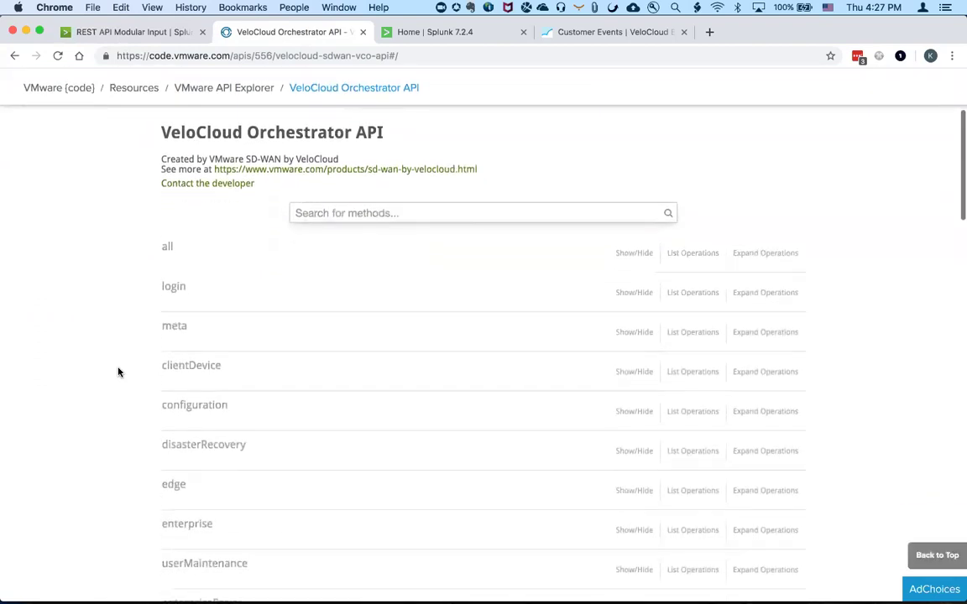
scroll(119, 372, "down", 3)
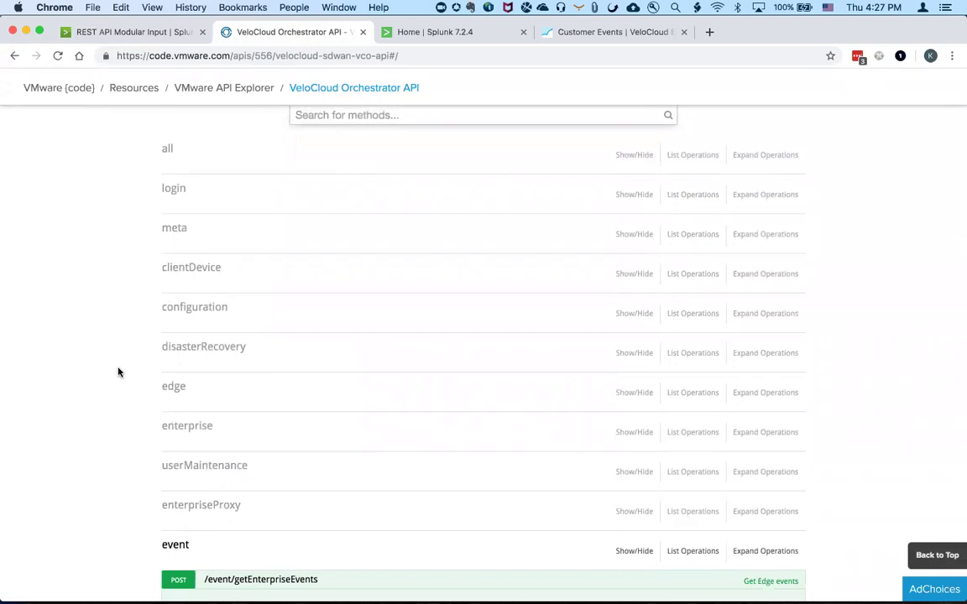
scroll(118, 372, "up", 2)
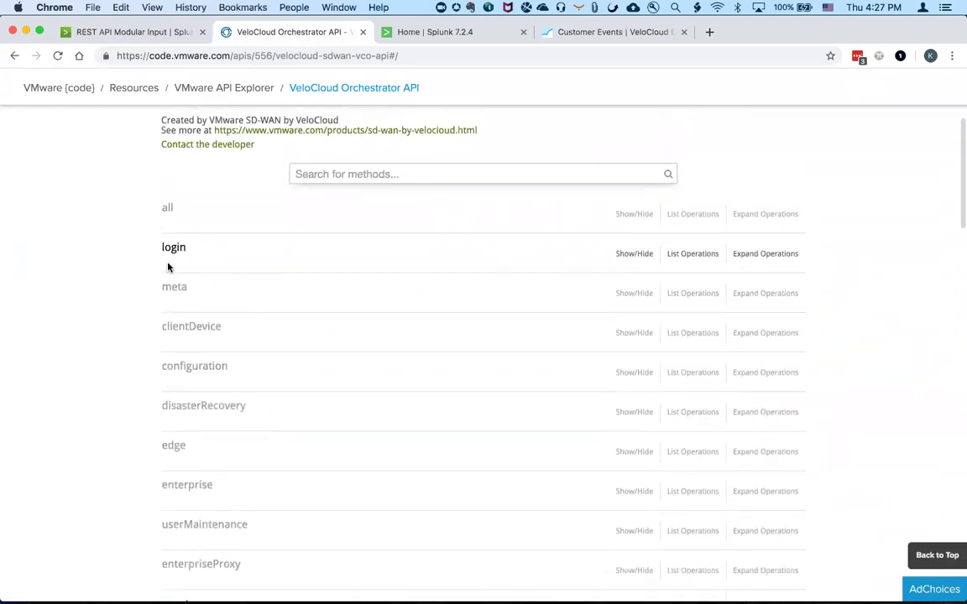
left_click(172, 250)
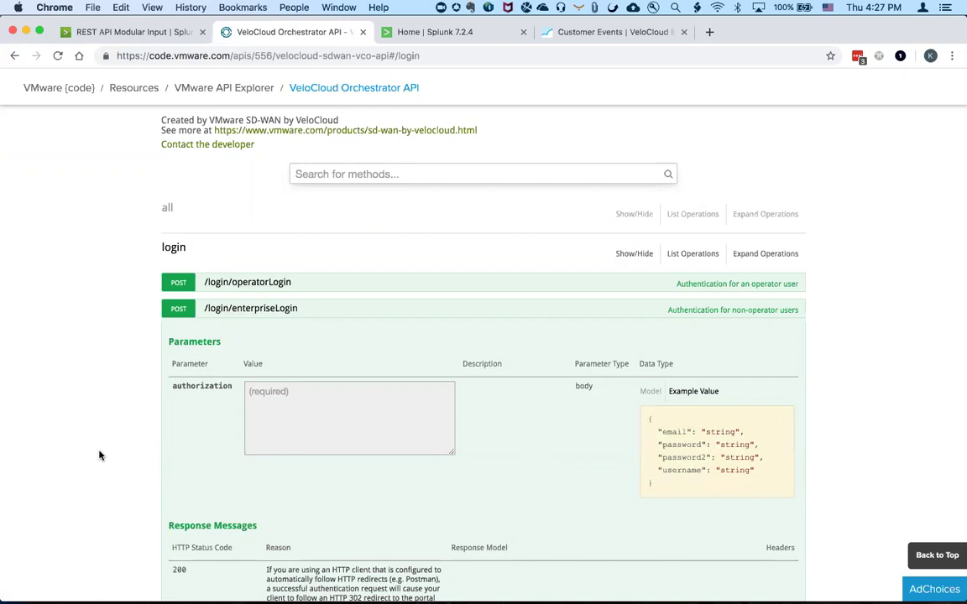
scroll(99, 456, "down", 15)
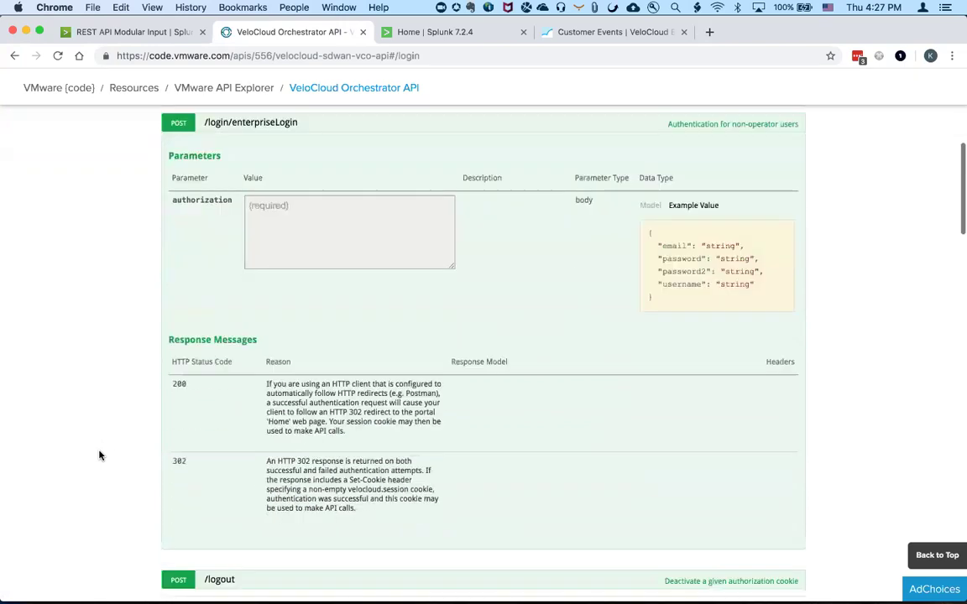
scroll(99, 455, "down", 3)
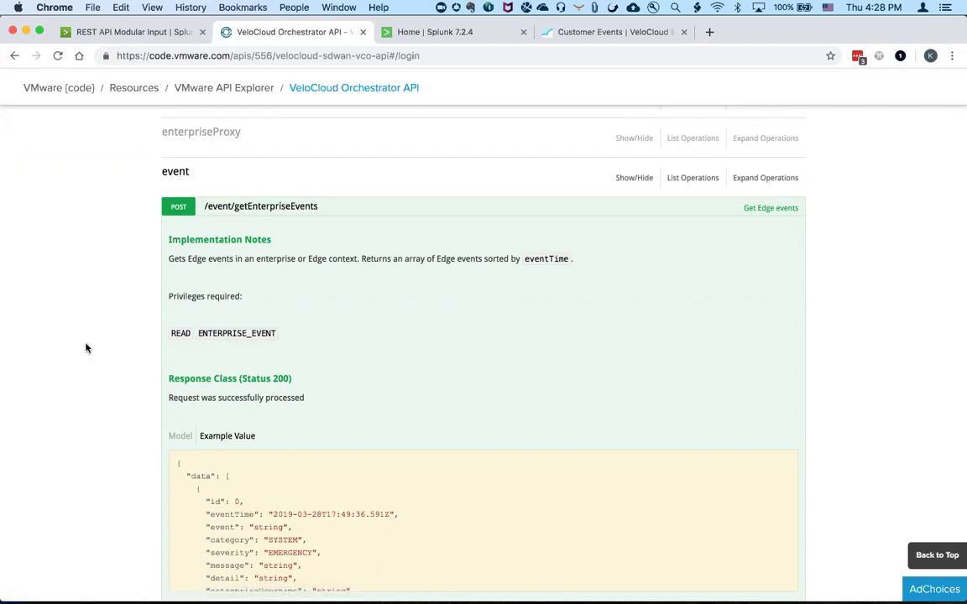
Step: Extract velocloud_rest_ta_v1_0_1.zip in the Splunk Integration folder
mouse_move(126, 592)
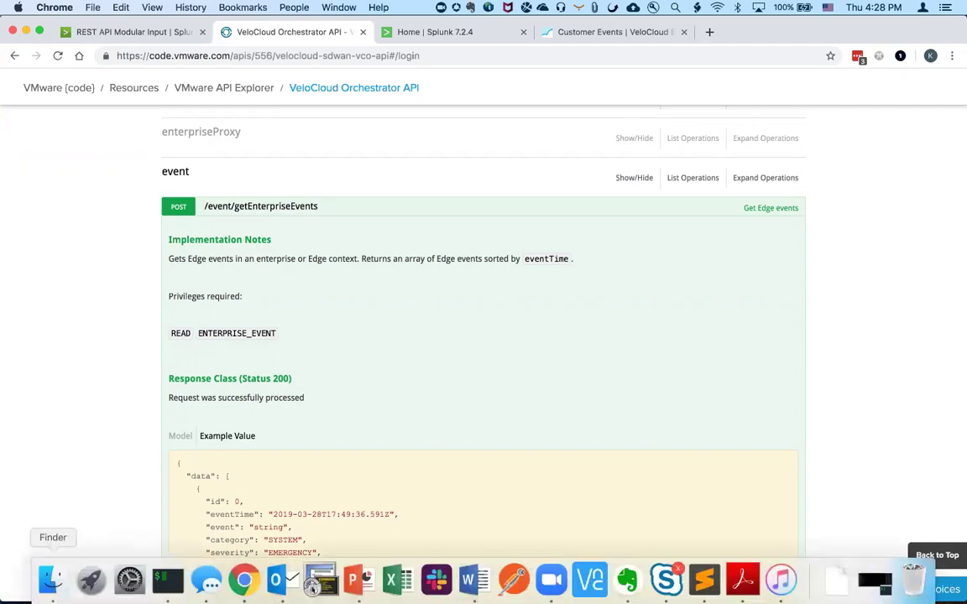
left_click(59, 590)
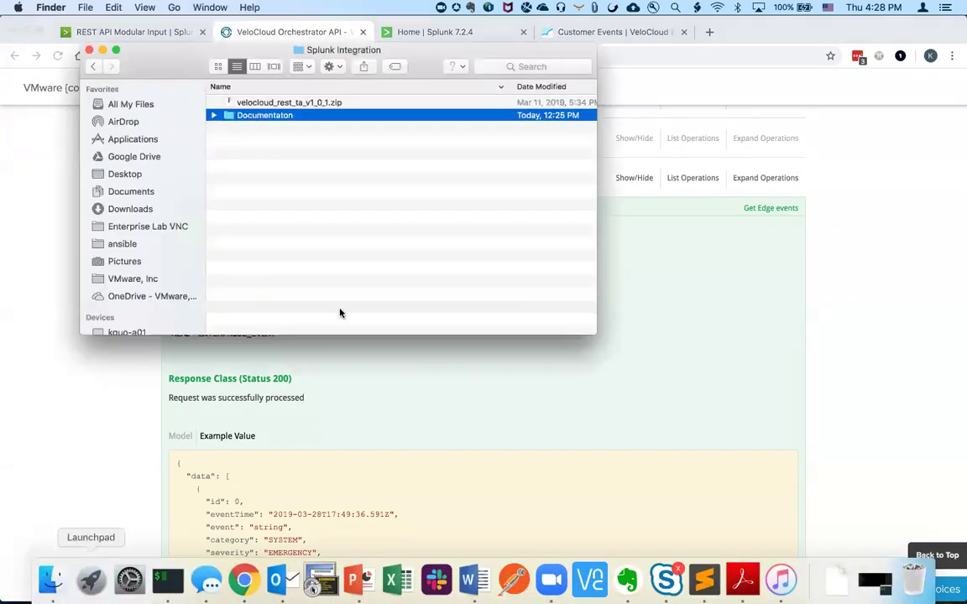
left_click(300, 103)
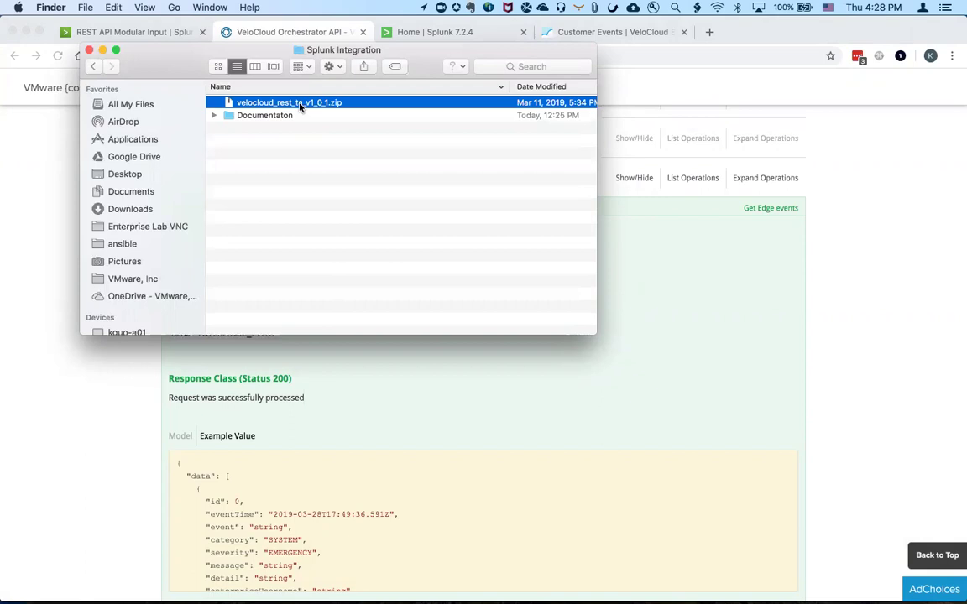
double_click(300, 106)
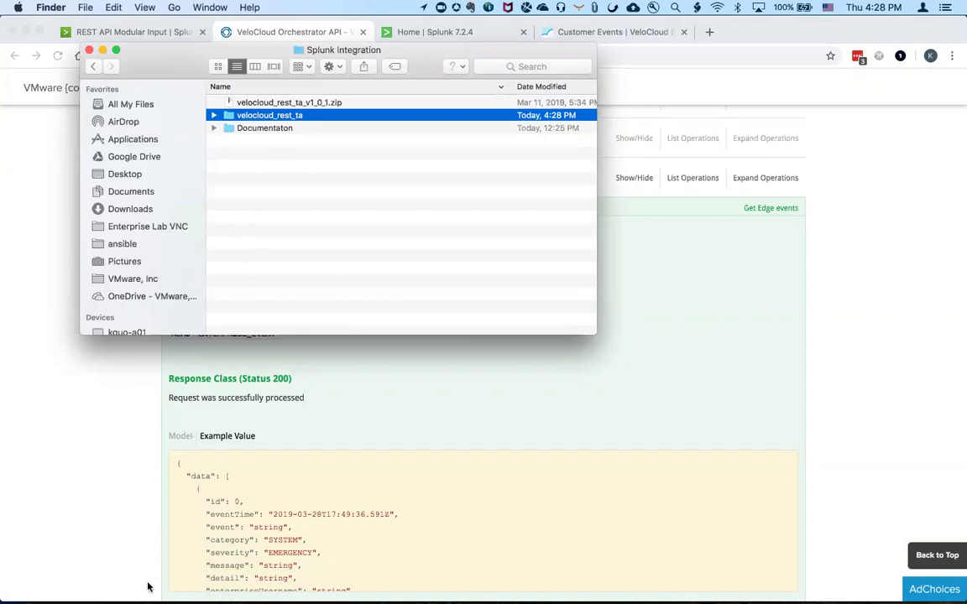
Step: List /opt/splunk/etc/apps in the SSH session to confirm velocloud_rest_ta is present
mouse_move(138, 600)
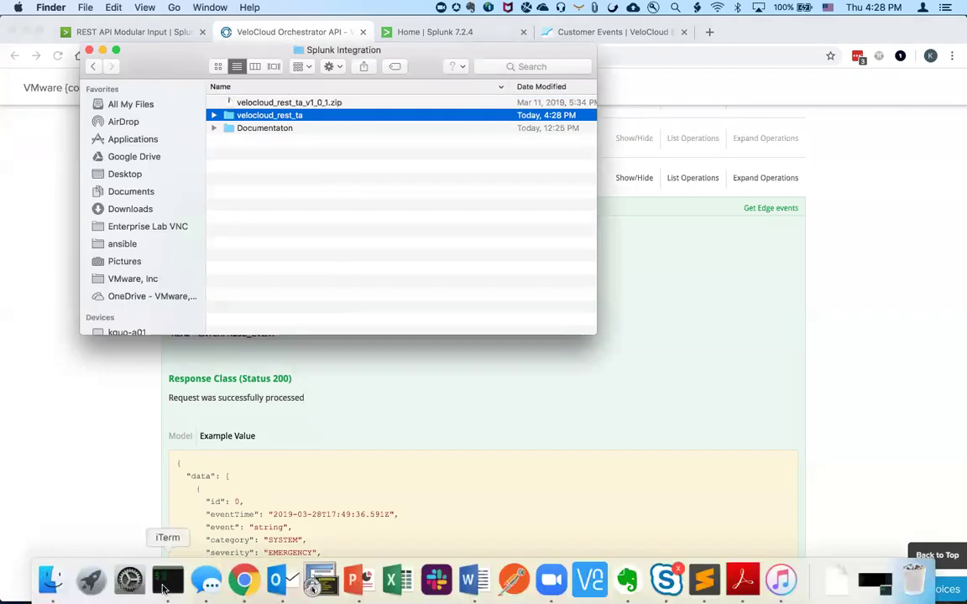
left_click(164, 590)
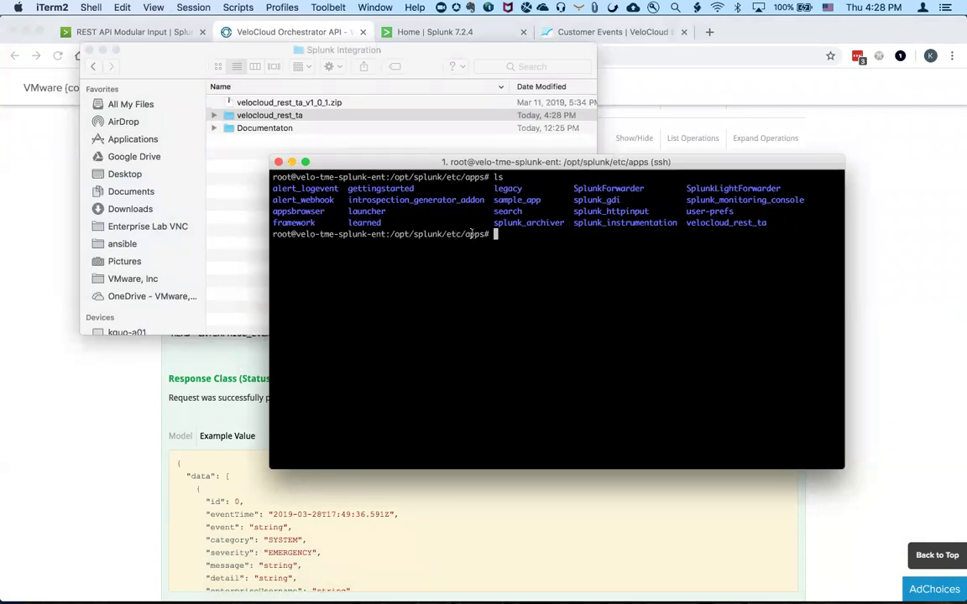
type("ls")
key("Return")
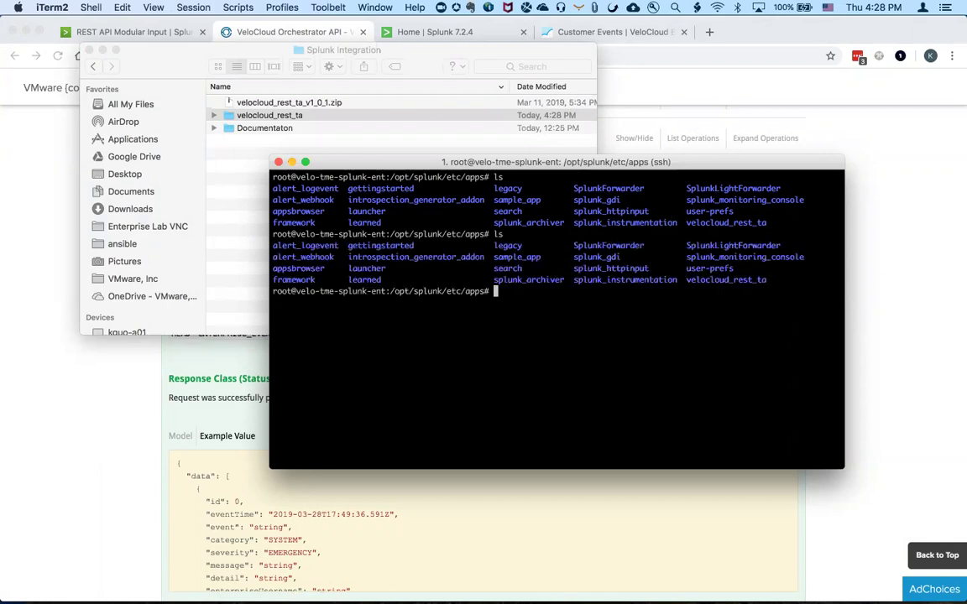
left_click_drag(686, 282, 767, 281)
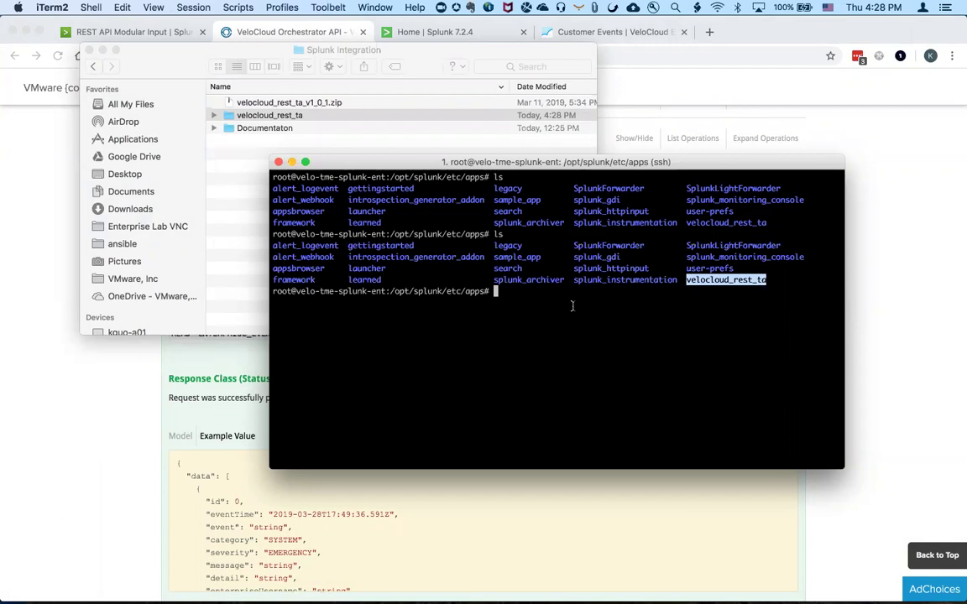
left_click(523, 299)
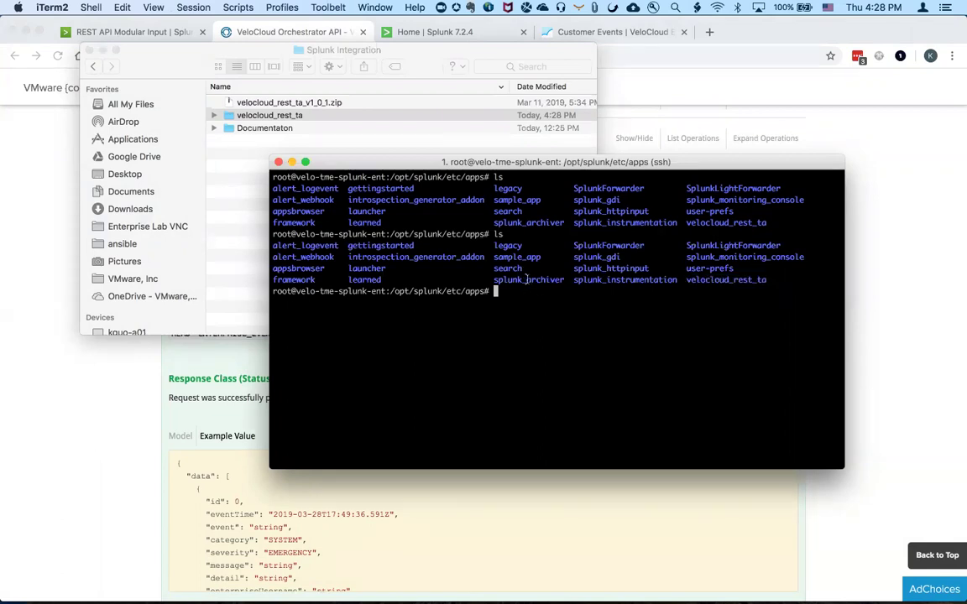
Step: Browse the extracted velocloud_rest_ta files such as tokens.py, then return to the terminal apps listing
left_click(213, 116)
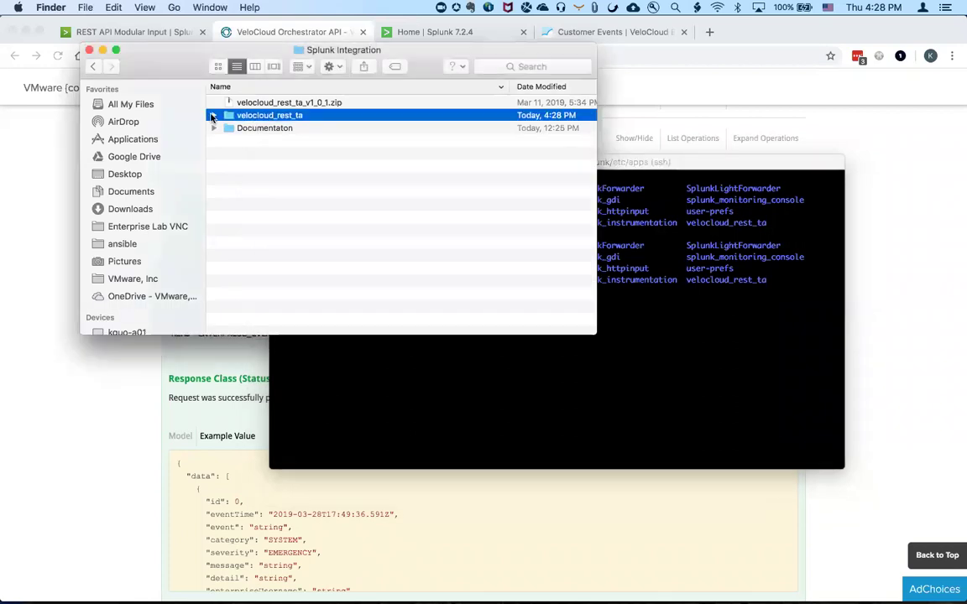
left_click(213, 116)
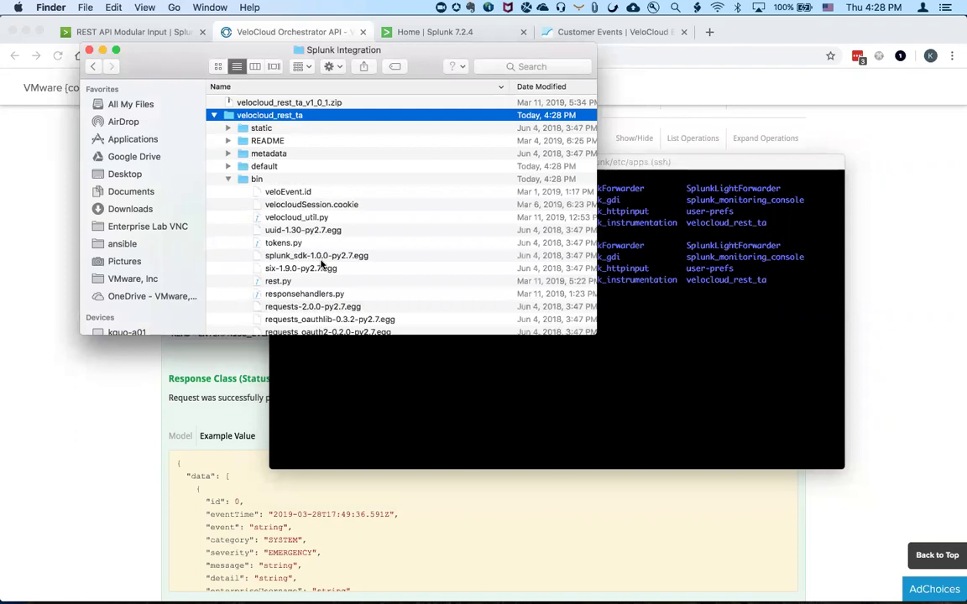
scroll(318, 281, "down", 3)
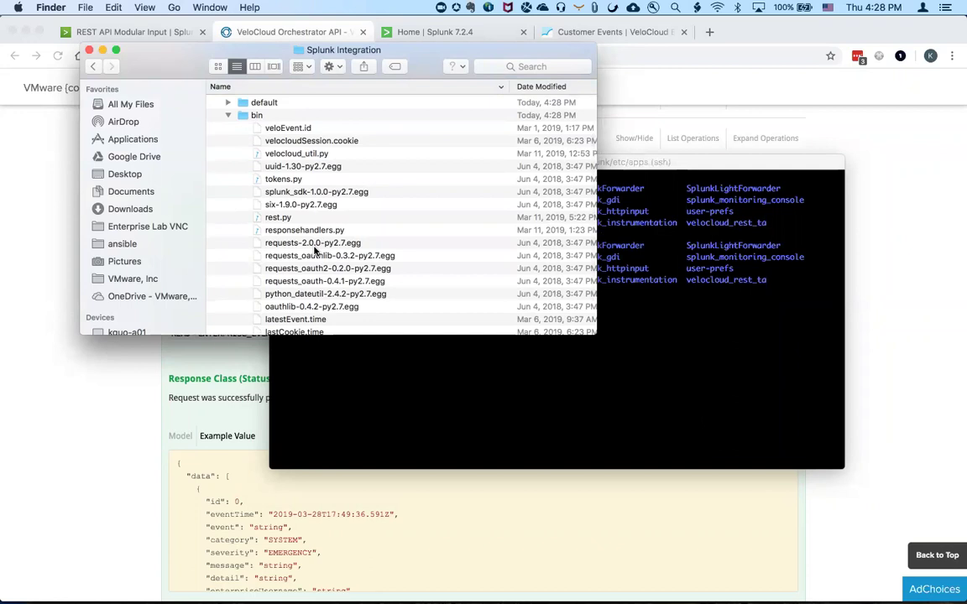
scroll(315, 249, "down", 2)
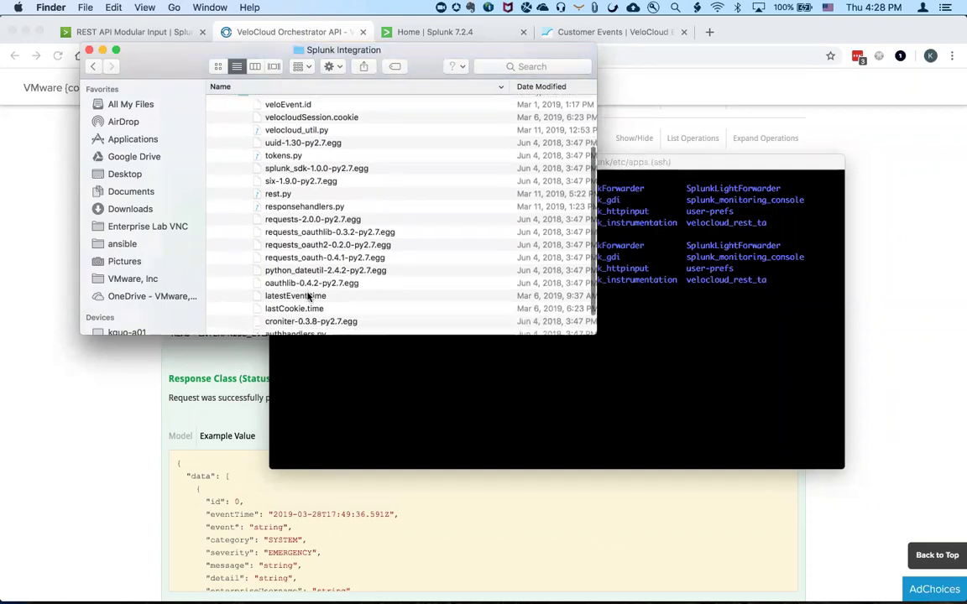
scroll(313, 294, "down", 2)
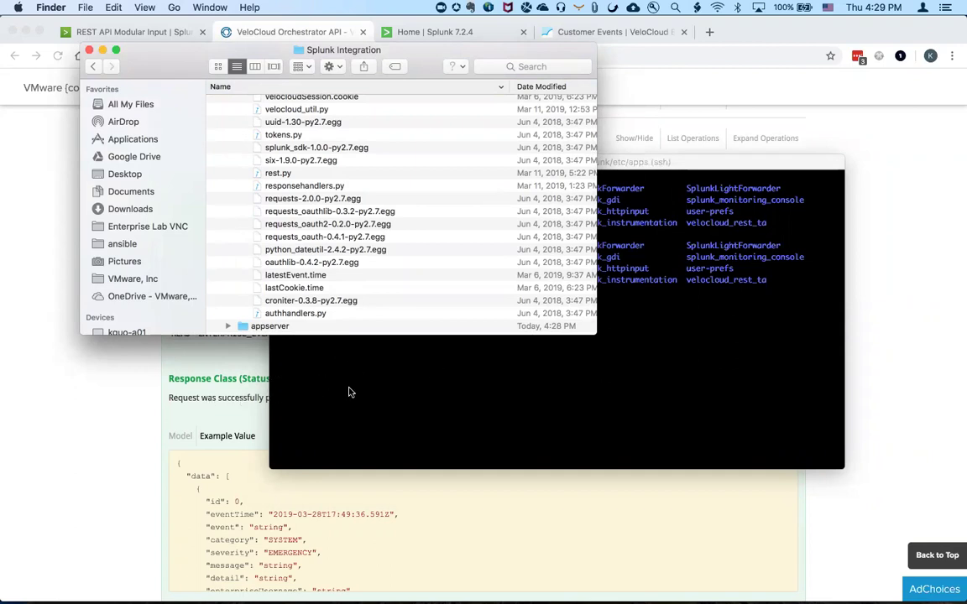
left_click(319, 393)
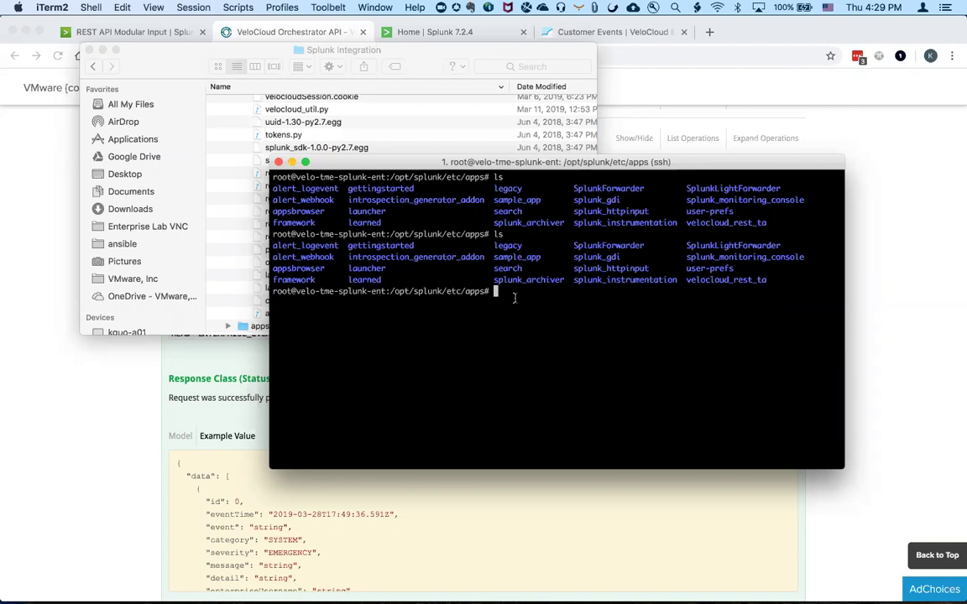
Step: Set the velocloud_rest_ta app's Visible property to Yes and save its properties
left_click(408, 38)
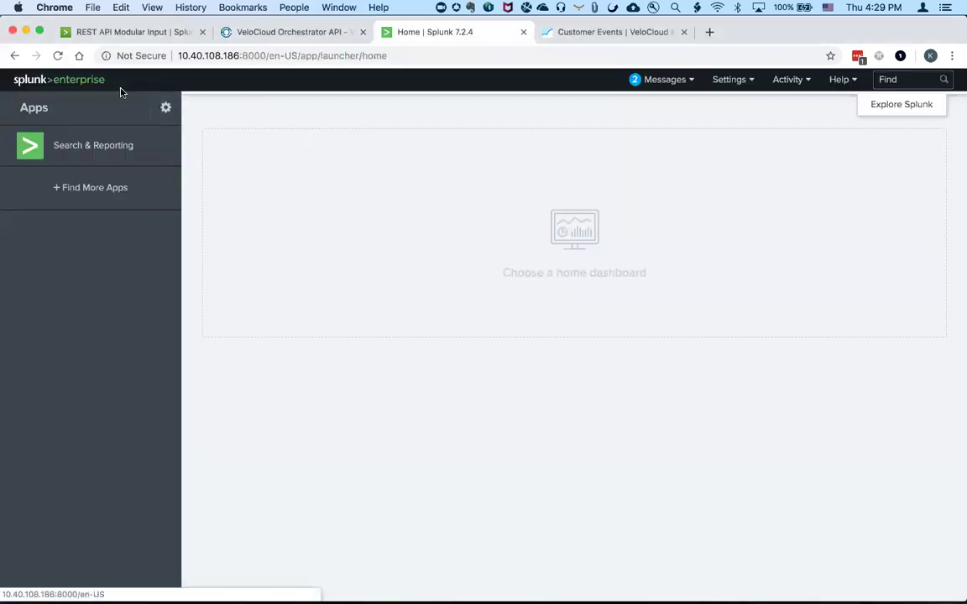
left_click(165, 110)
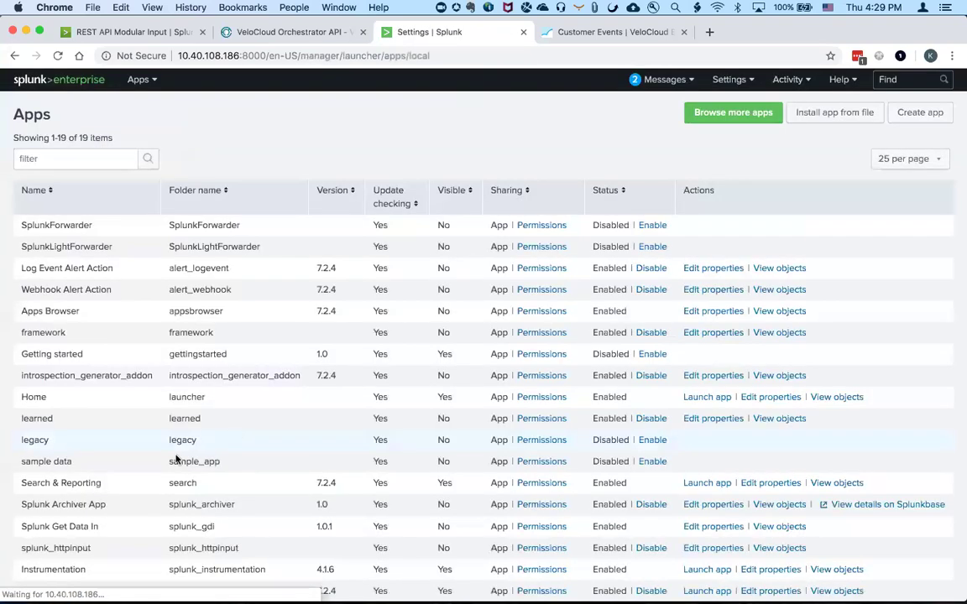
scroll(224, 499, "down", 2)
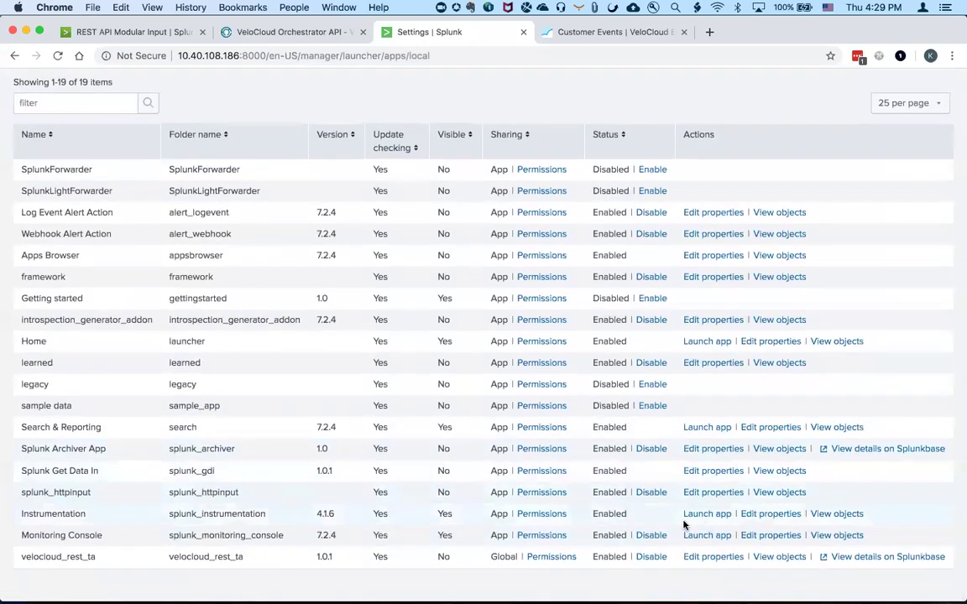
left_click_drag(22, 557, 91, 557)
left_click(92, 556)
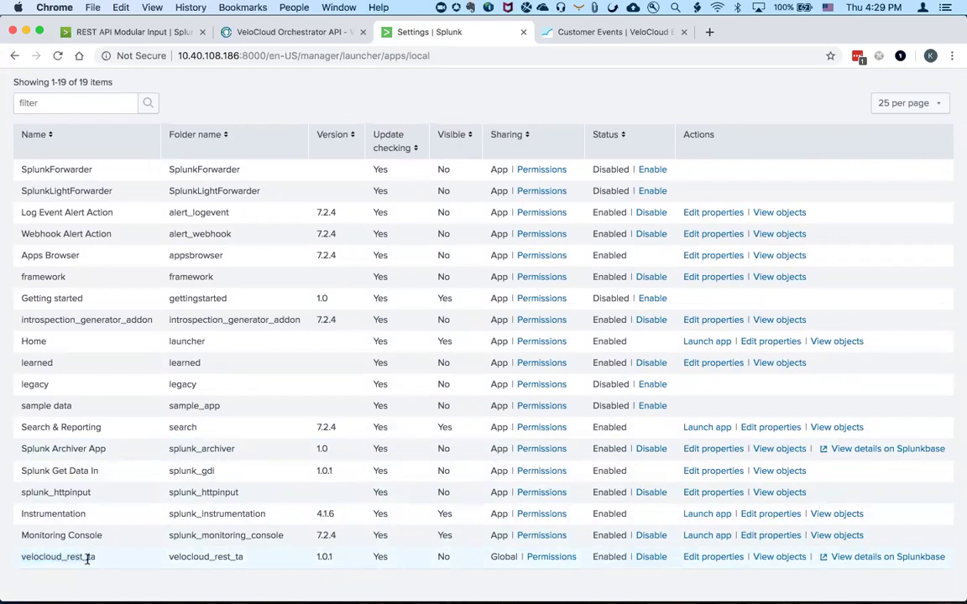
left_click(725, 559)
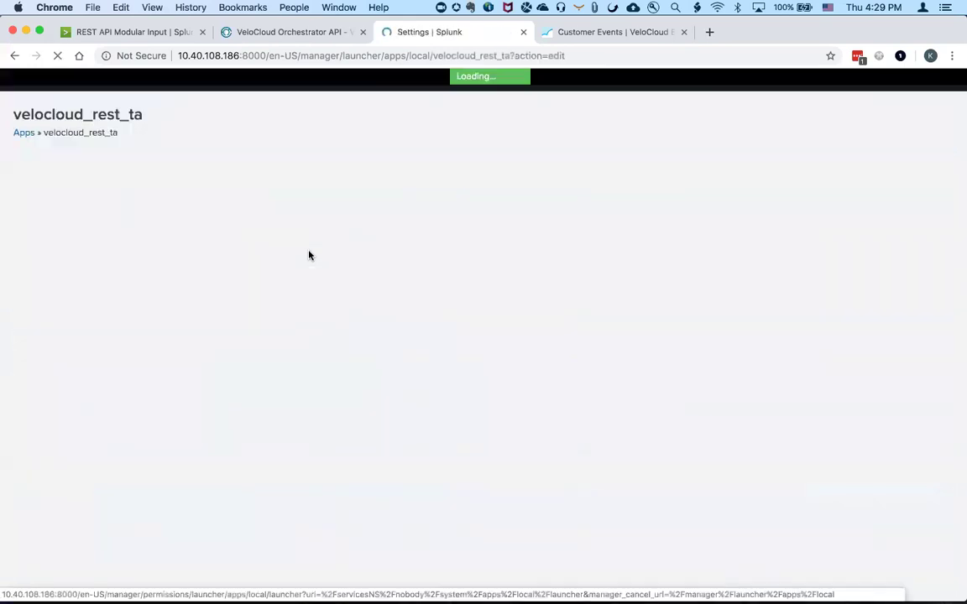
left_click(385, 288)
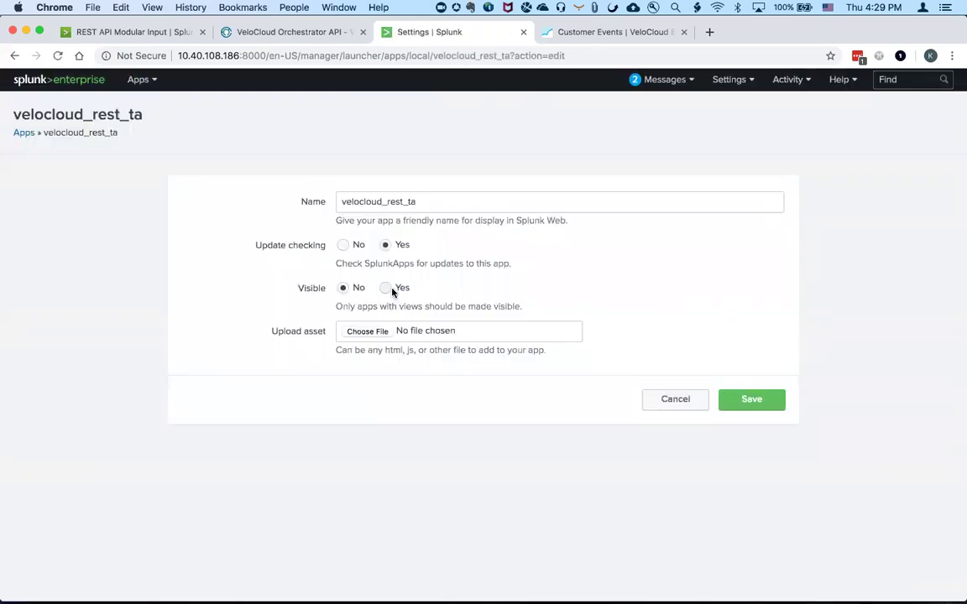
left_click(749, 403)
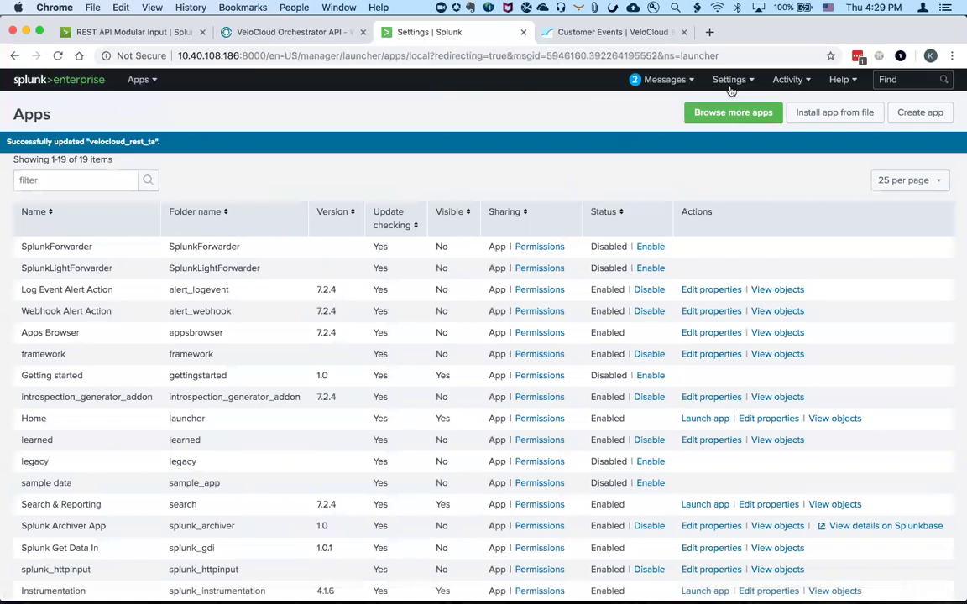
Step: Go from the Splunk home page to Settings > Data inputs
left_click(58, 80)
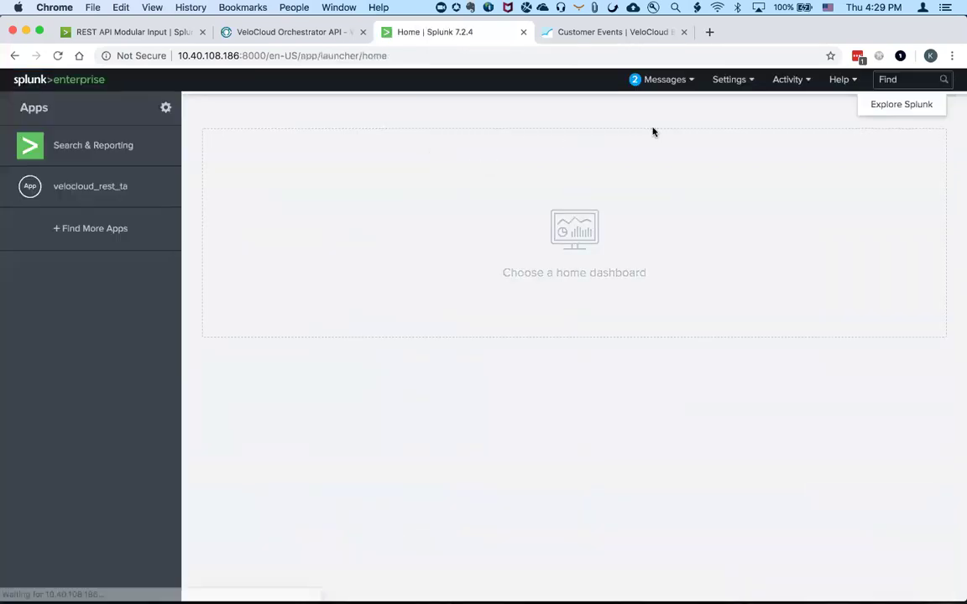
left_click(735, 84)
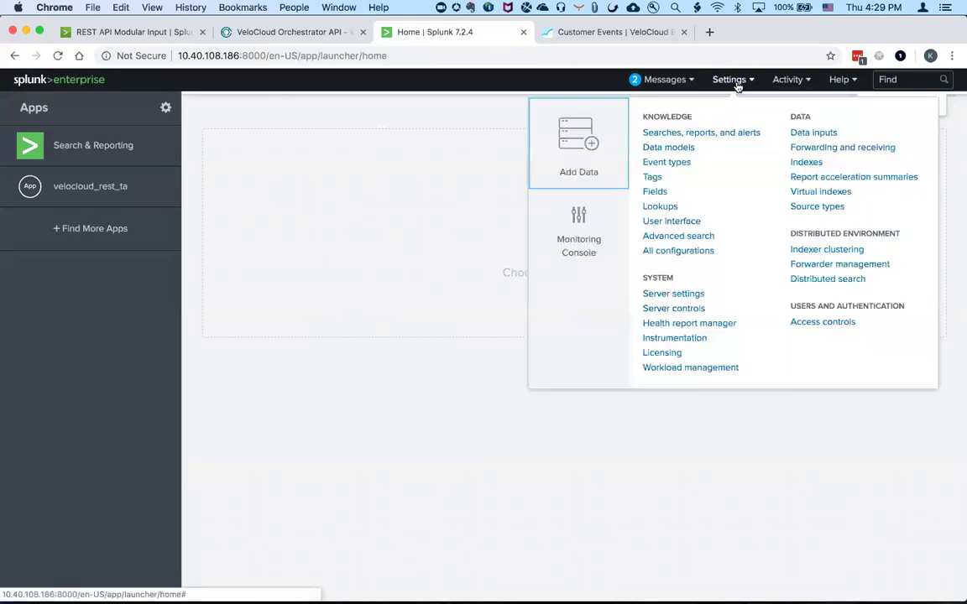
left_click(802, 134)
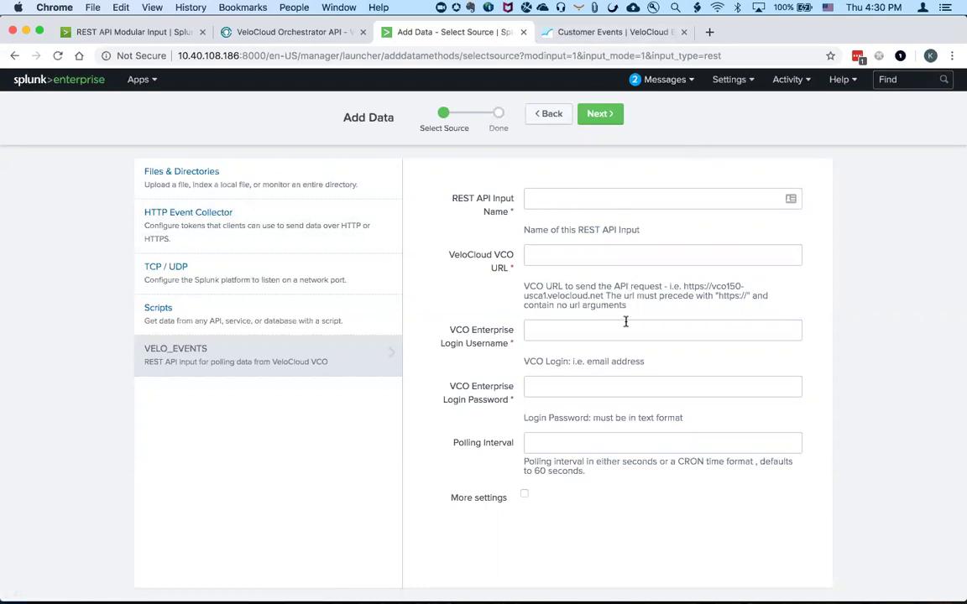
Step: Fill the REST API Input Name field with the input name copied from the notes
left_click(705, 581)
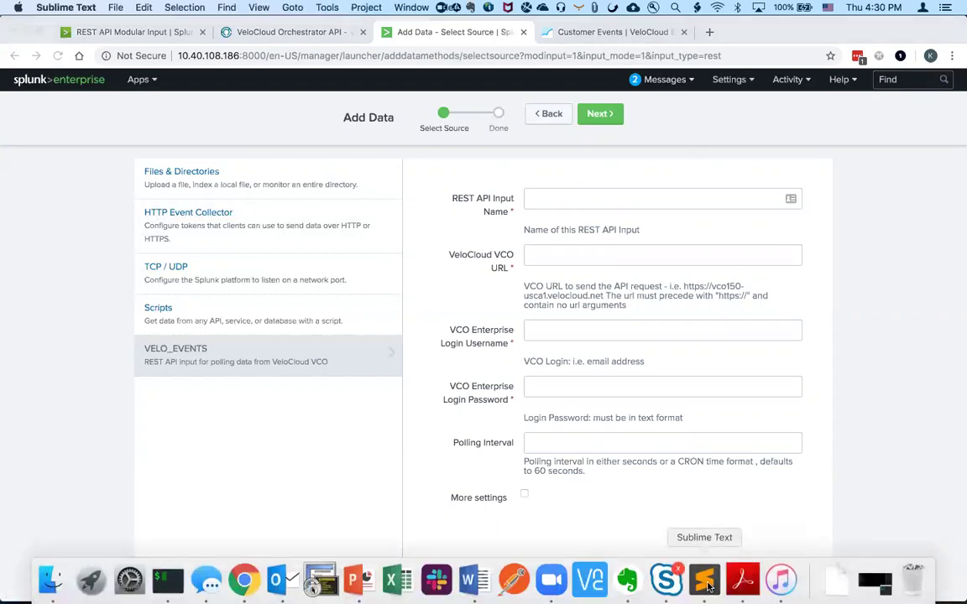
left_click_drag(479, 58, 284, 59)
key("super+c")
left_click(395, 479)
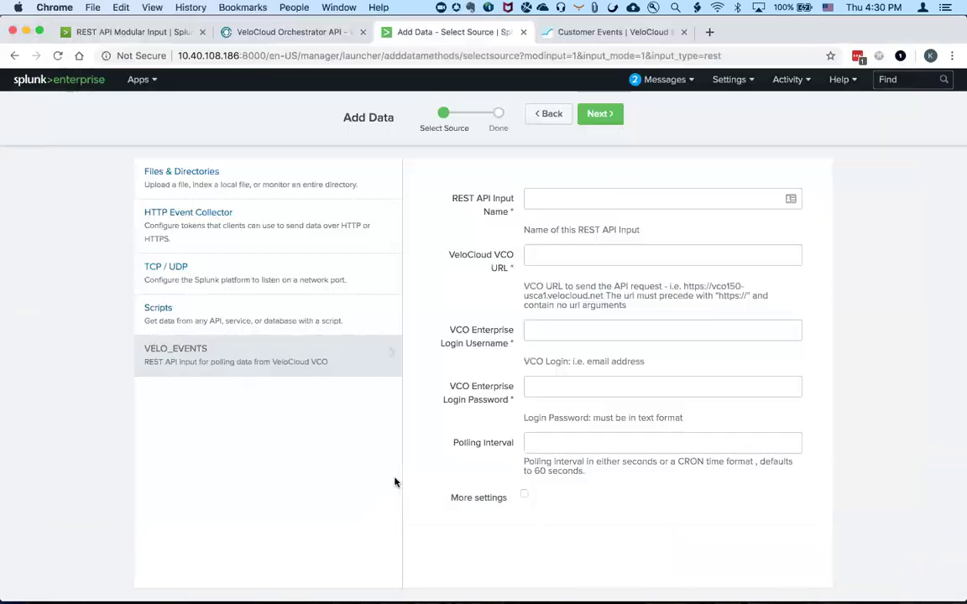
left_click(616, 200)
key("super+v")
Step: Fill the VeloCloud VCO URL field with the orchestrator URL from the notes
left_click(705, 581)
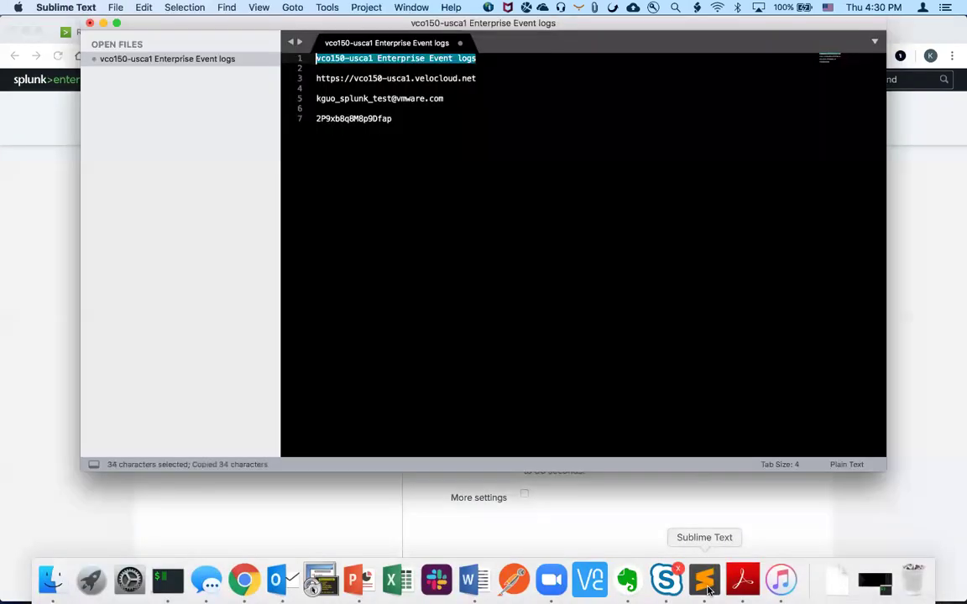
left_click_drag(476, 78, 307, 74)
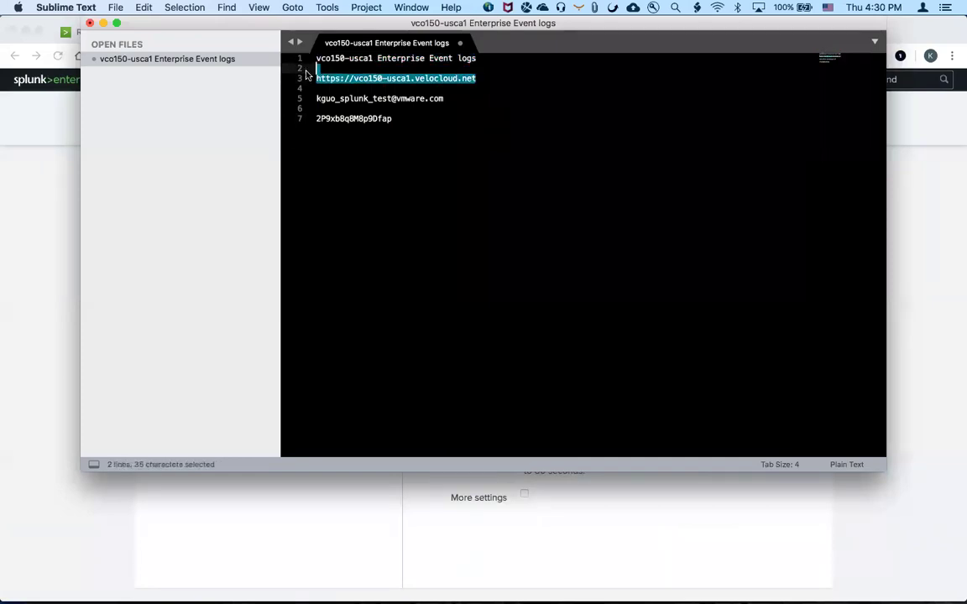
key("super+c")
left_click(306, 492)
left_click(600, 256)
key("super+v")
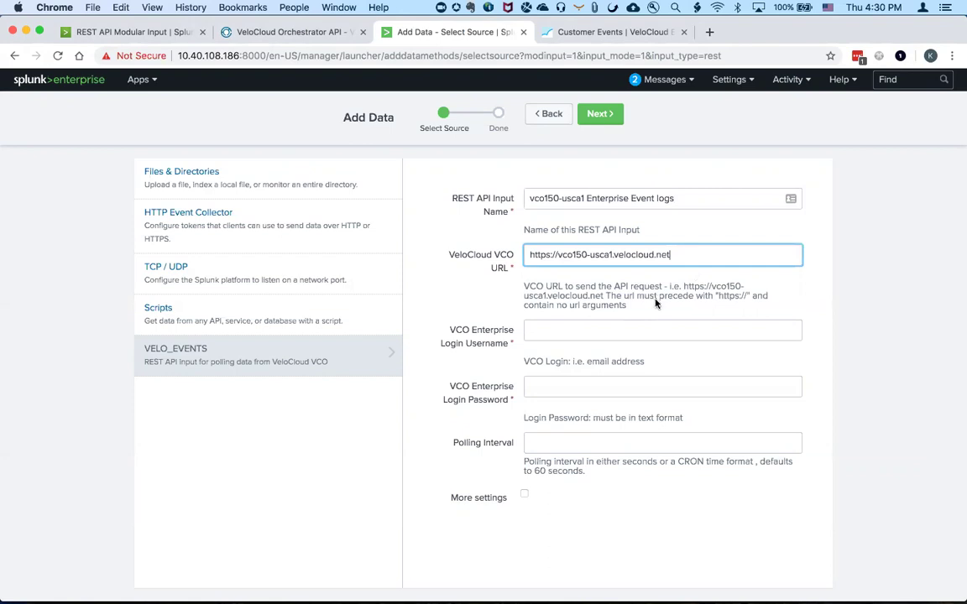
key("Tab")
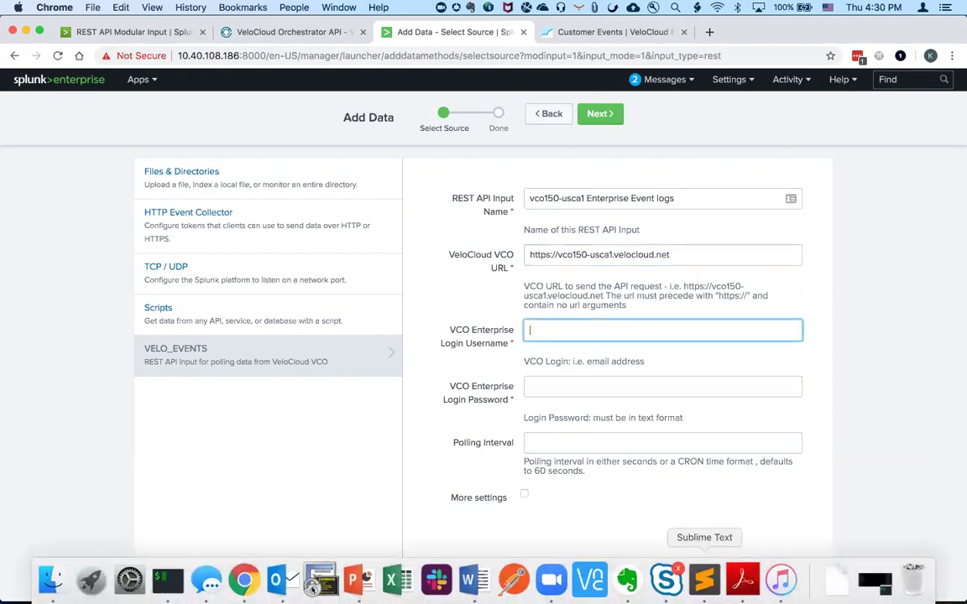
Step: Enter the login e-mail address from the notes as the username
left_click(635, 521)
left_click_drag(449, 99, 317, 99)
key("super+c")
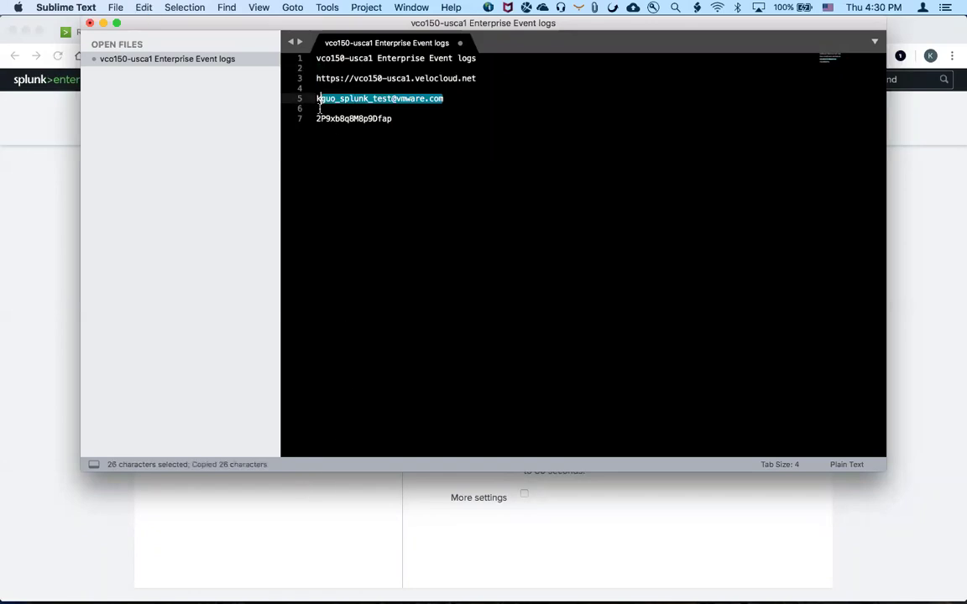
left_click(300, 98)
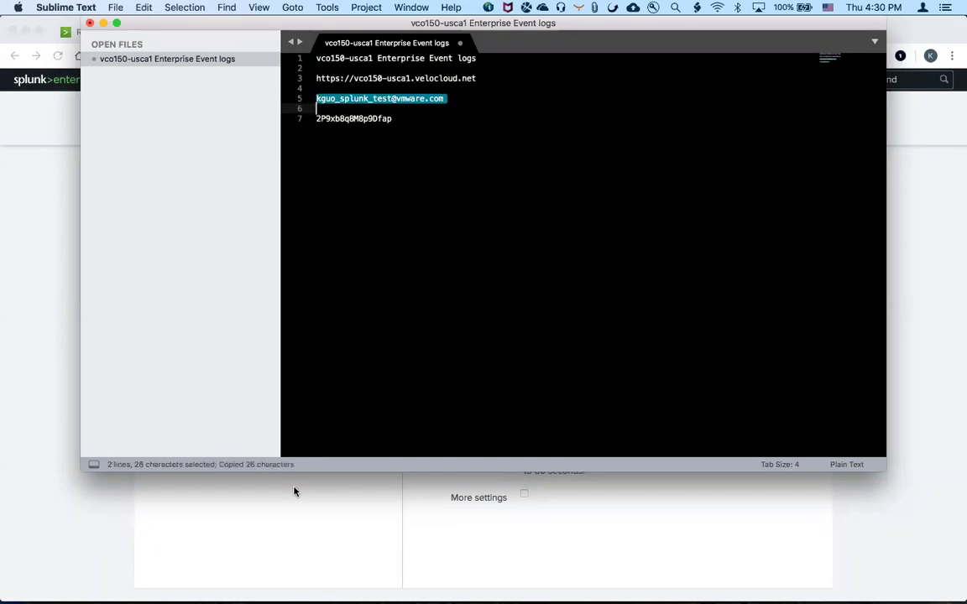
key("super+Tab")
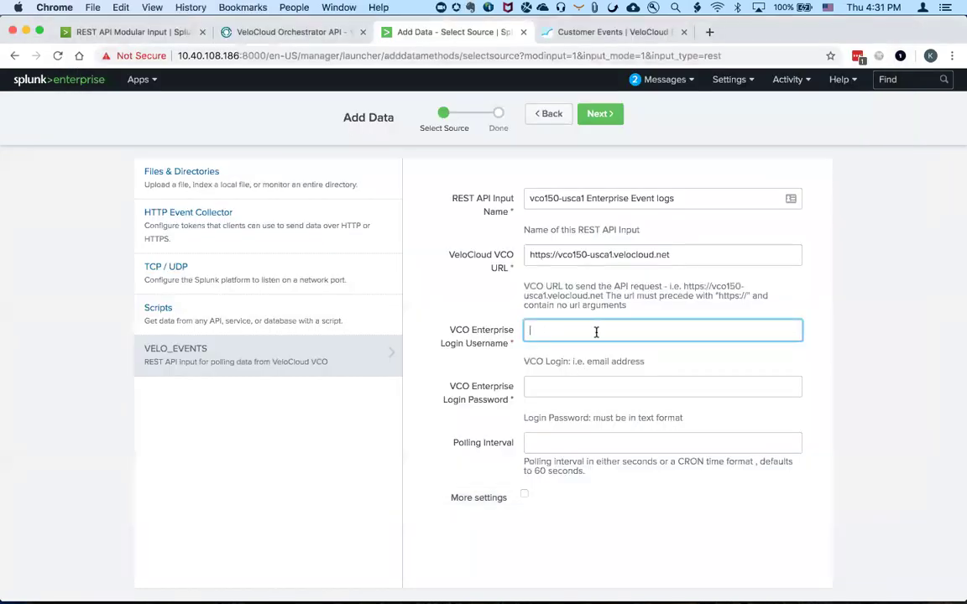
key("super+v")
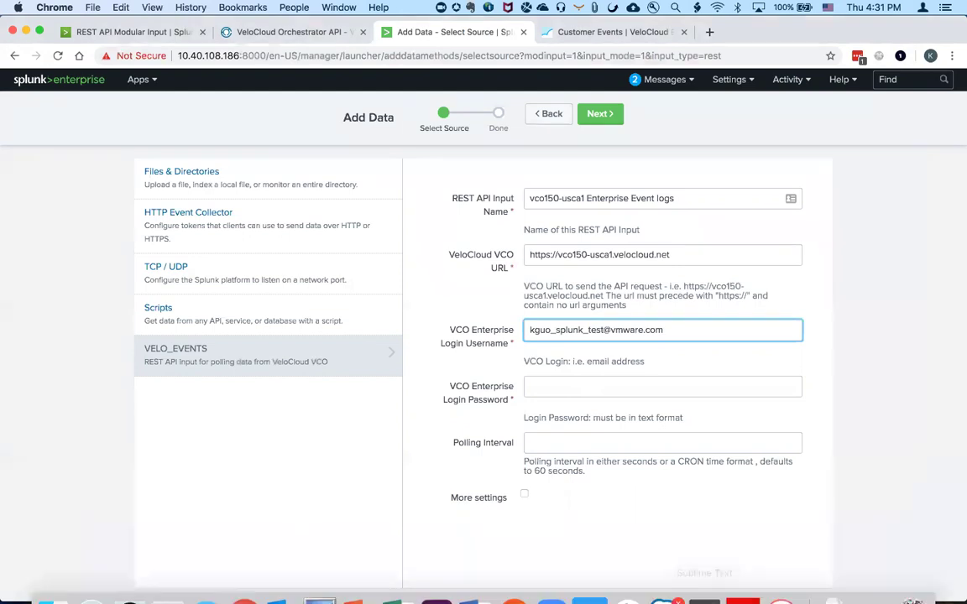
Step: Enter the saved VCO login password from the notes into the password field
left_click(709, 585)
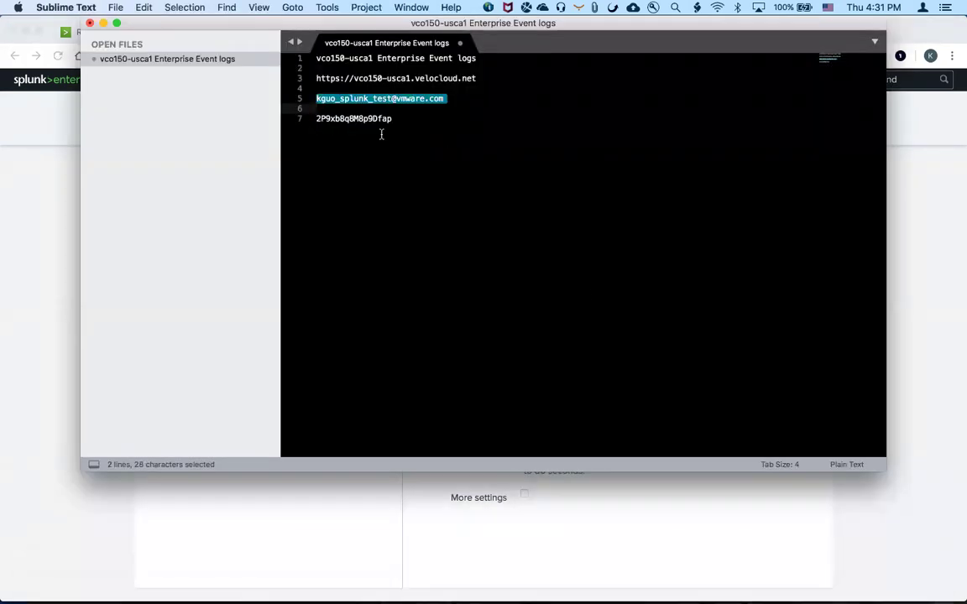
double_click(304, 118)
key("super+c")
key("super+Tab")
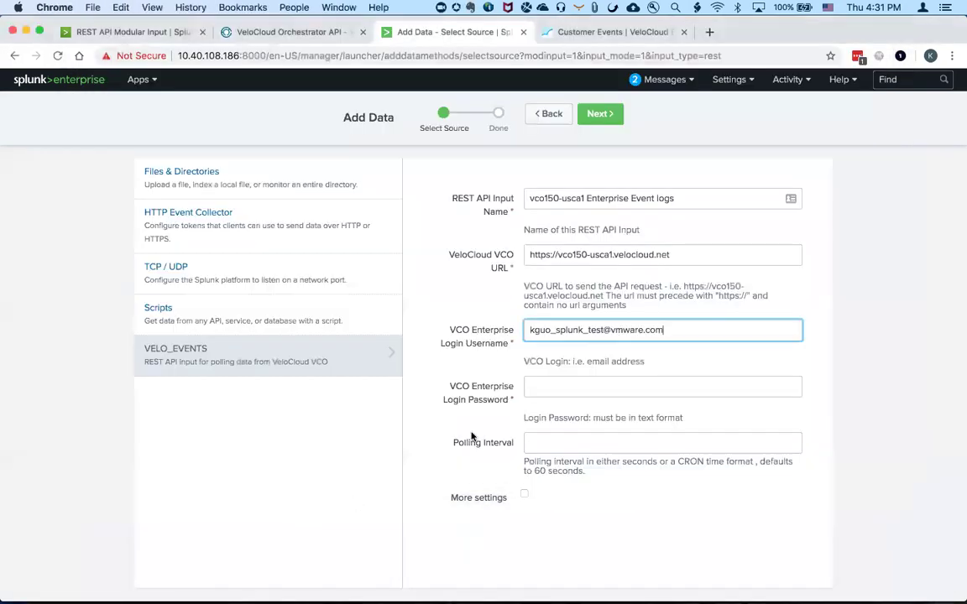
left_click(592, 387)
key("super+v")
Step: Set the polling interval to 600 seconds and create the input
left_click(575, 444)
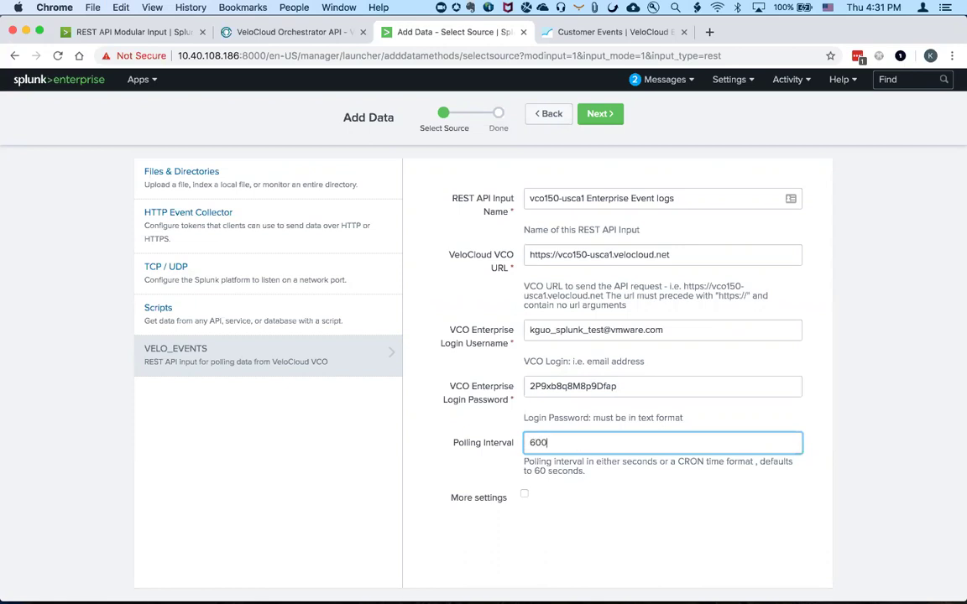
type("600")
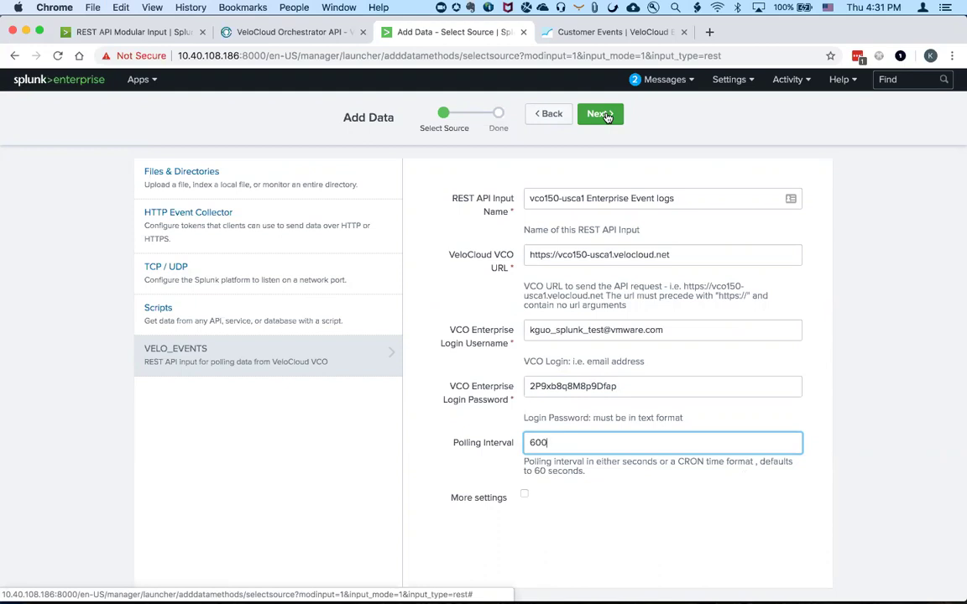
left_click(607, 117)
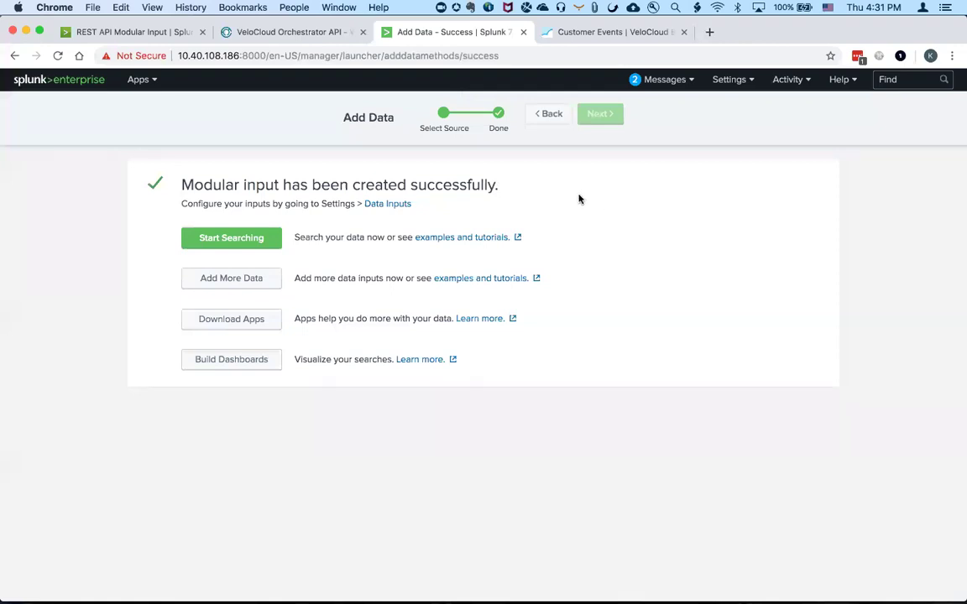
Step: Refresh the orchestrator's customer events list so it shows 81 items
left_click(558, 34)
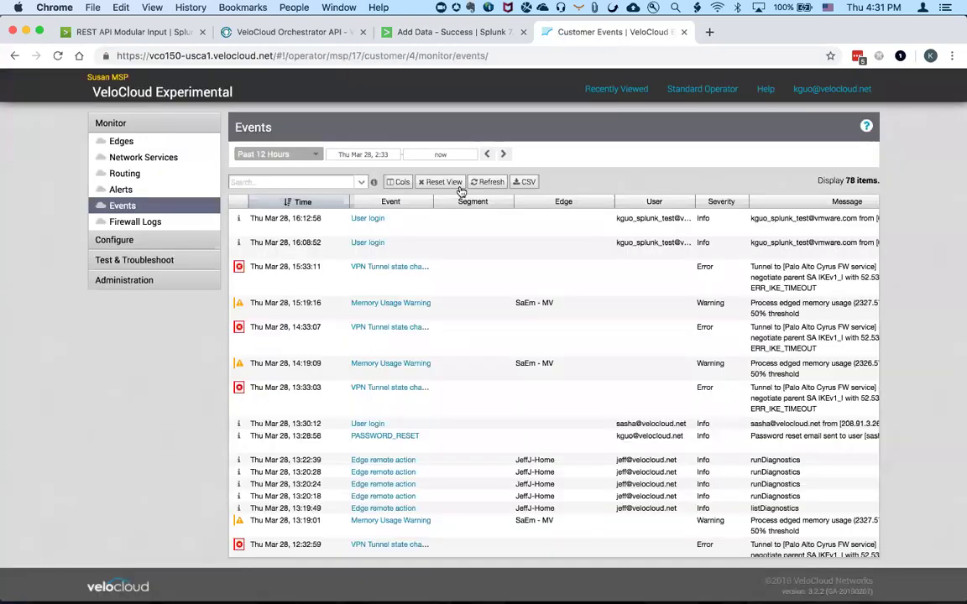
left_click(487, 182)
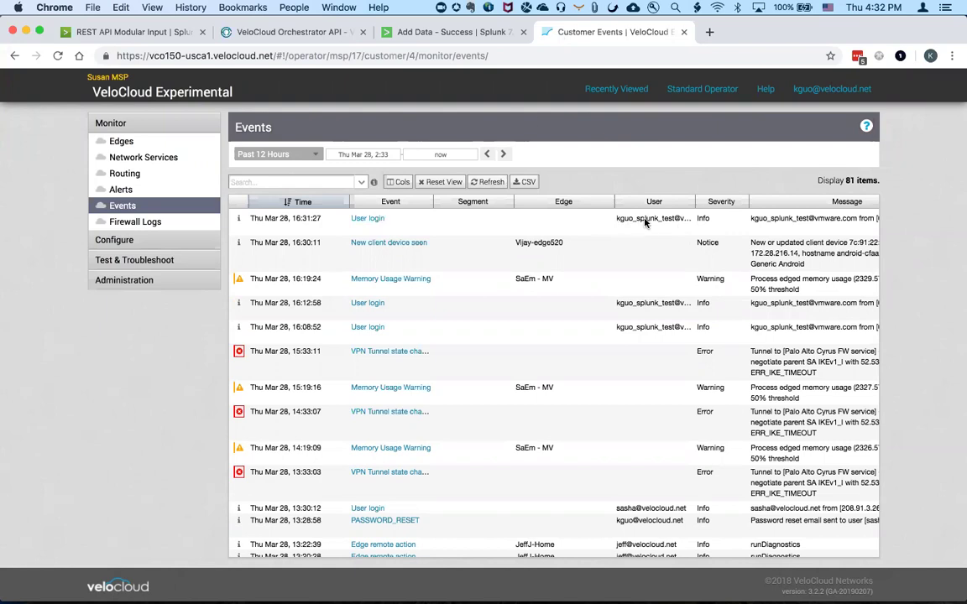
Step: Open the velocloud_rest_ta app from Splunk home and view its Data Summary
left_click(471, 33)
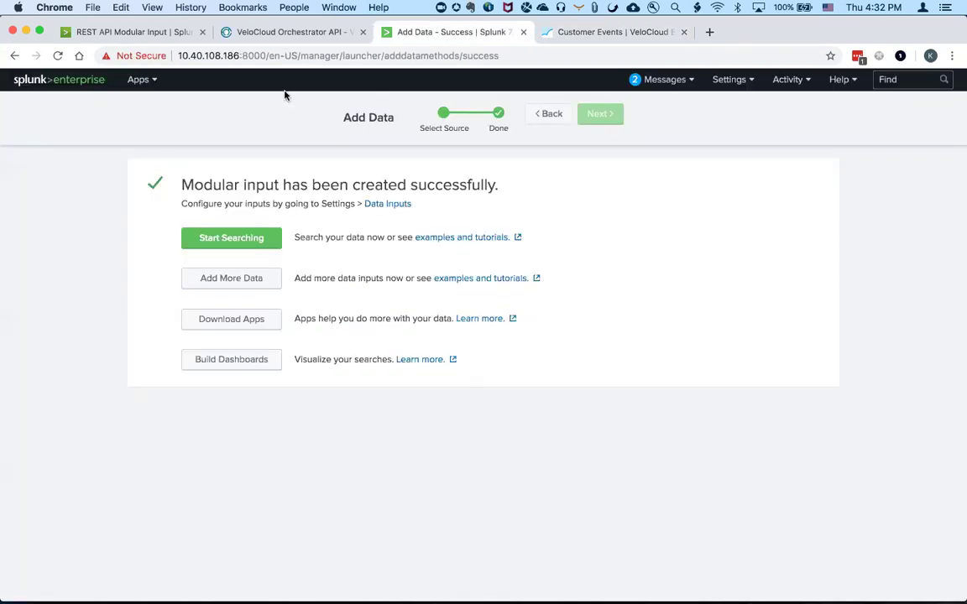
left_click(92, 79)
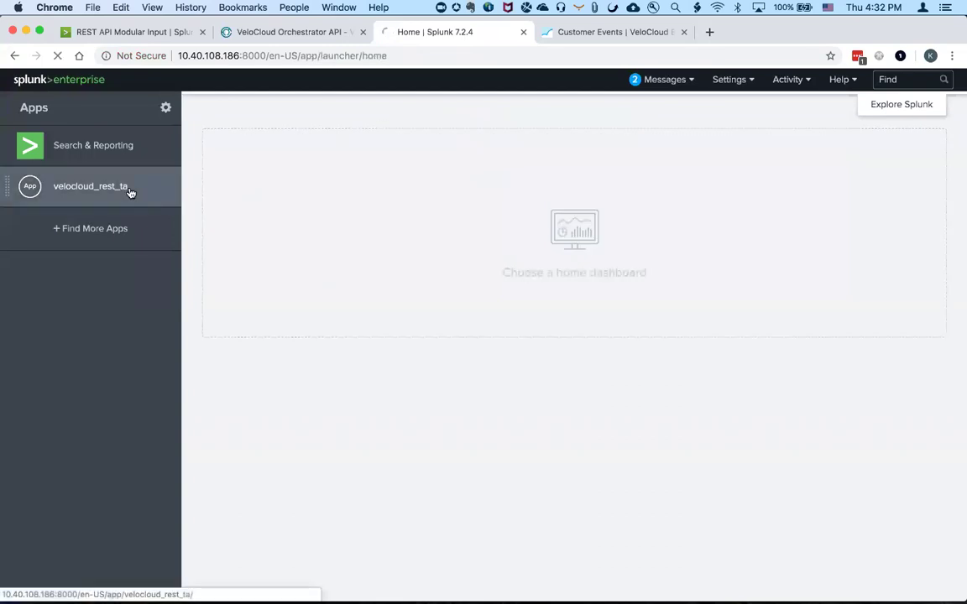
left_click(130, 191)
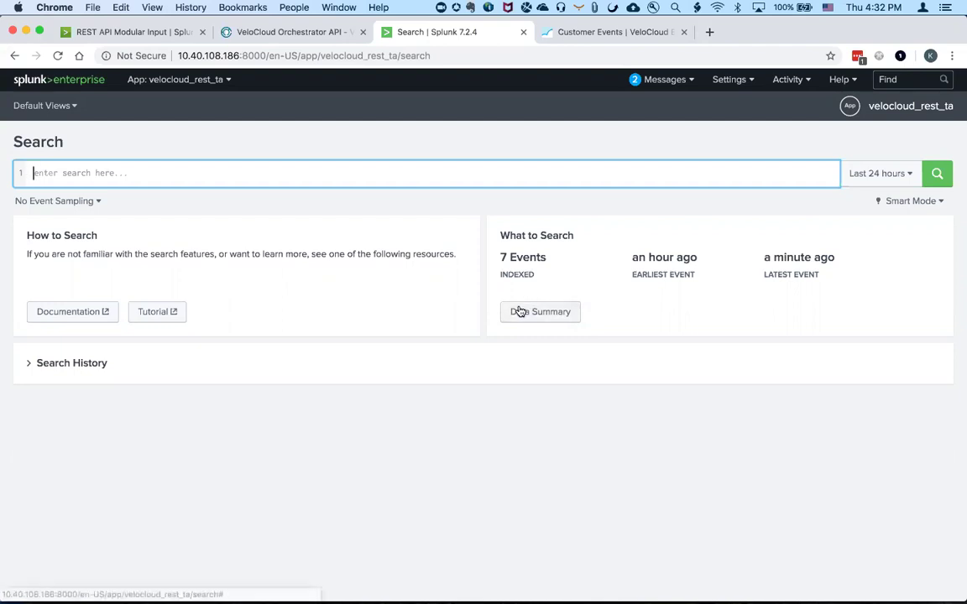
left_click(518, 310)
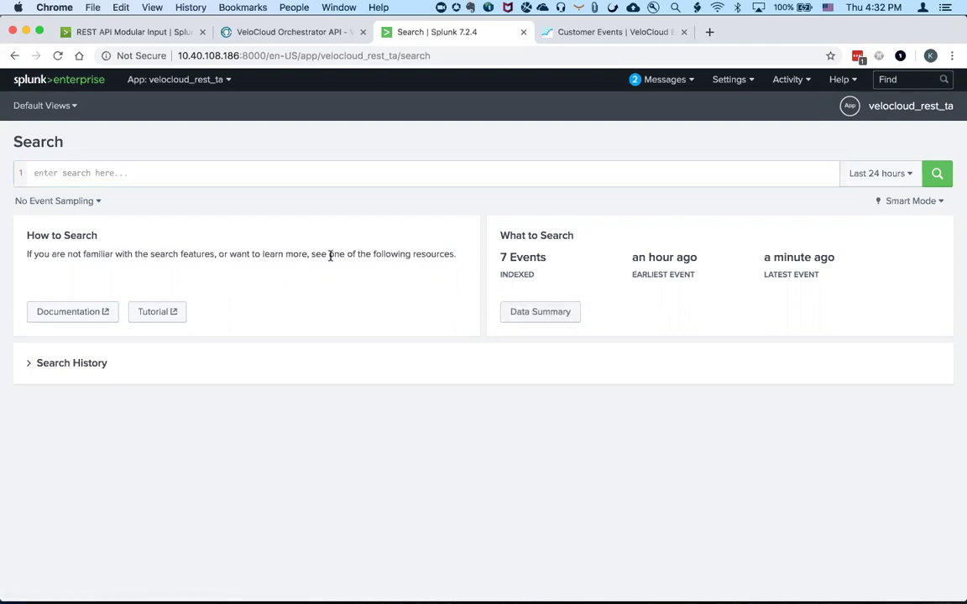
Step: Search host velo-tme-splunk-ent from the Hosts summary and scroll through its 7 events
left_click(515, 312)
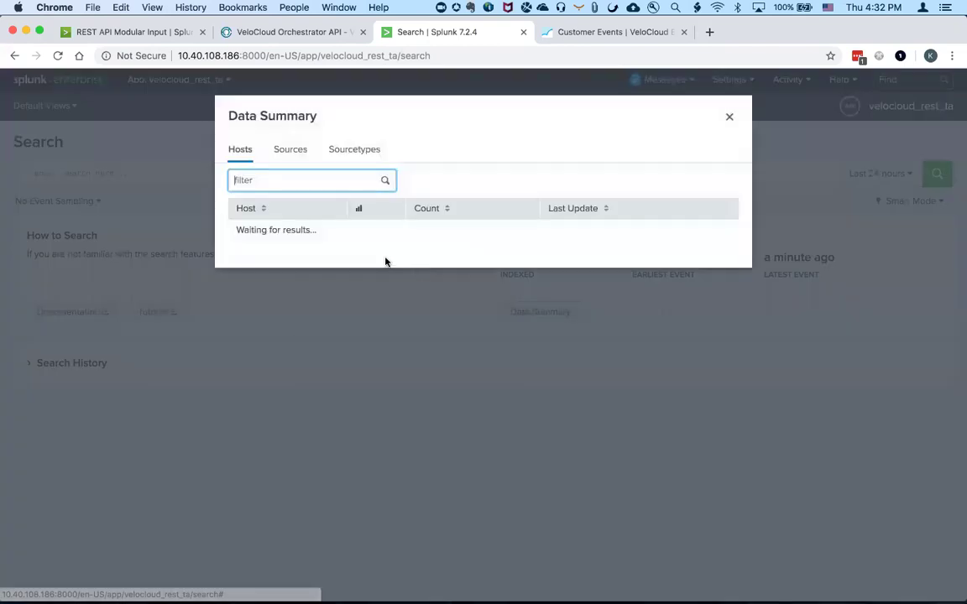
left_click(293, 232)
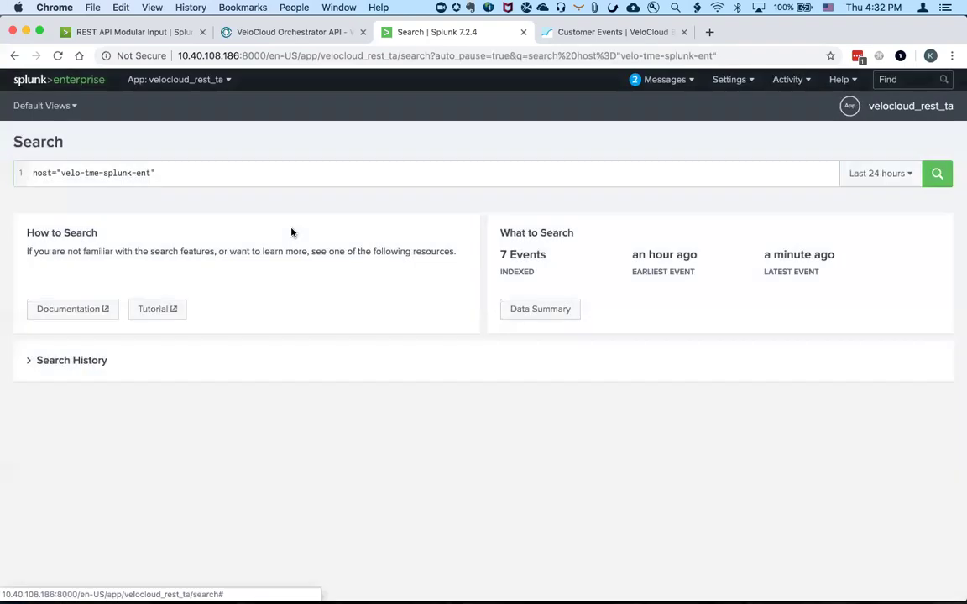
scroll(454, 406, "down", 5)
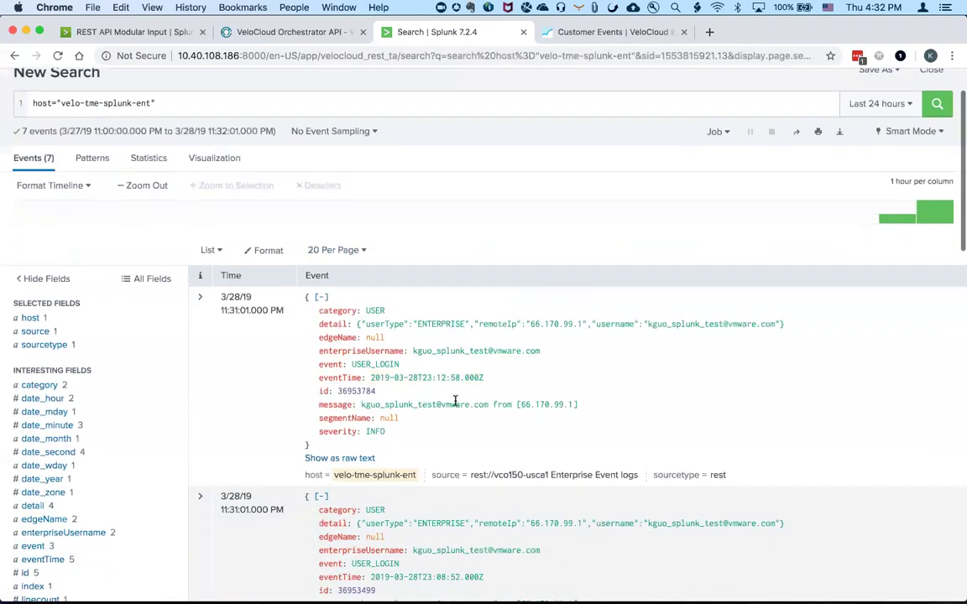
scroll(544, 372, "down", 3)
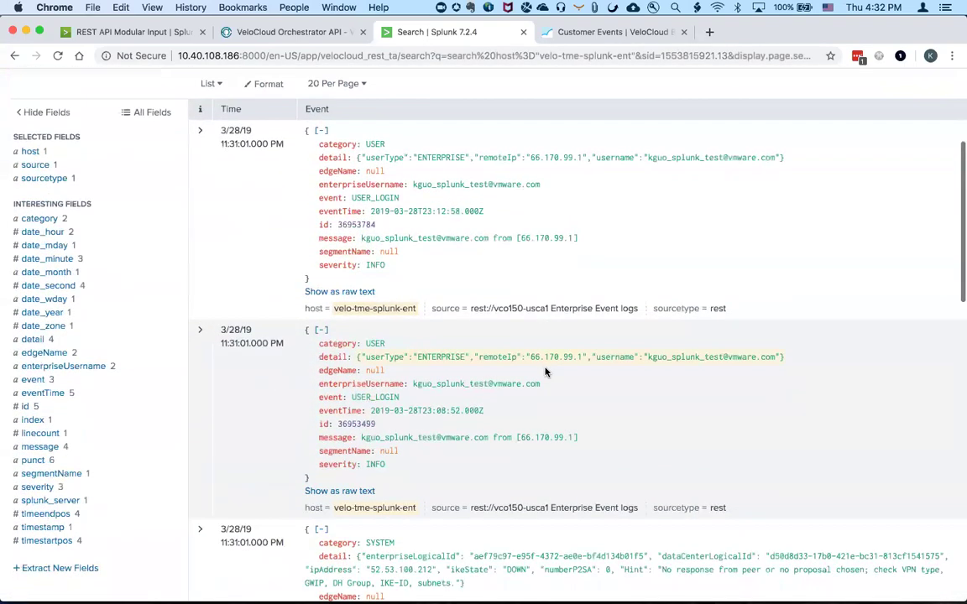
scroll(545, 372, "up", 5)
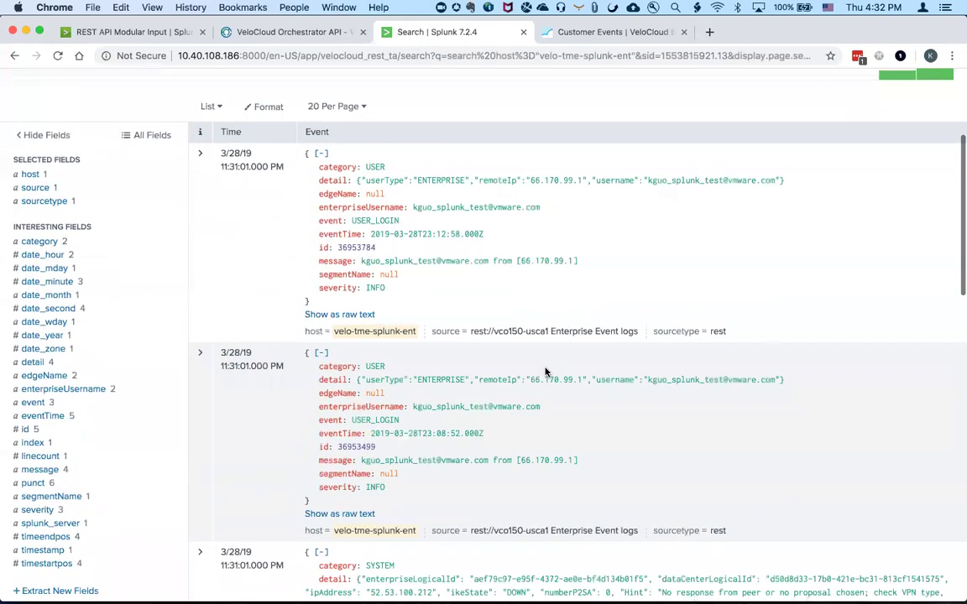
scroll(545, 372, "up", 2)
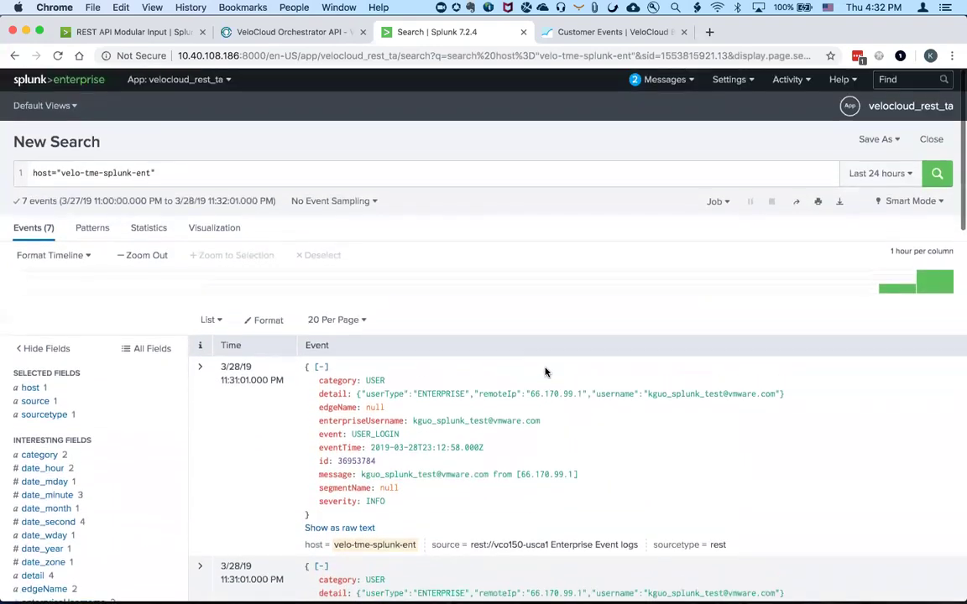
scroll(544, 371, "down", 10)
scroll(545, 372, "down", 5)
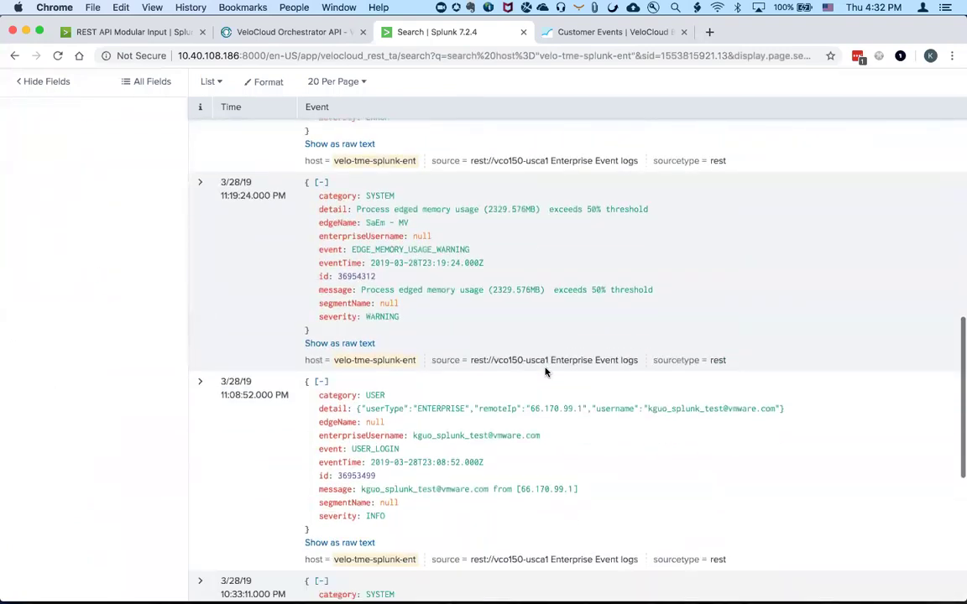
mouse_move(780, 581)
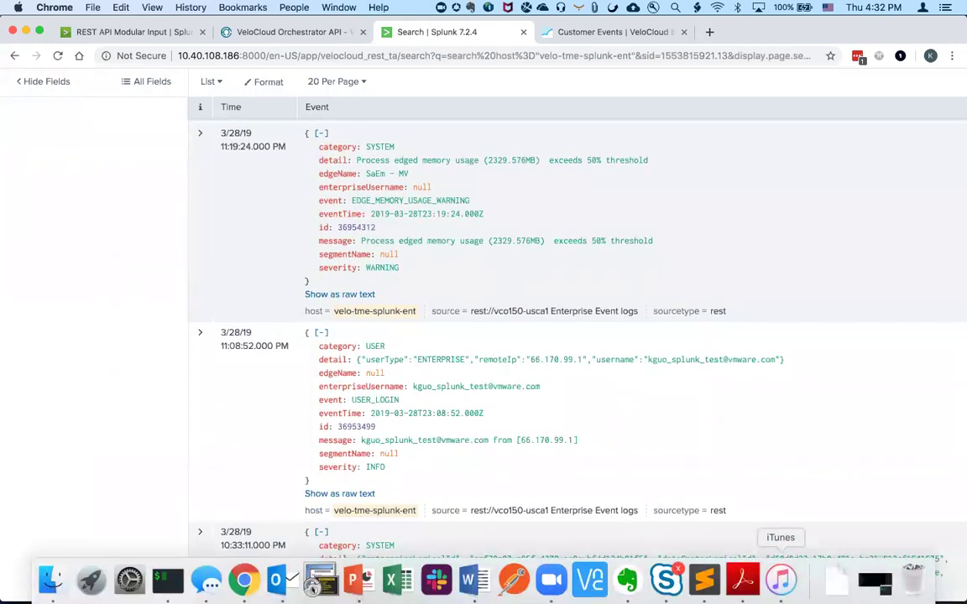
left_click(740, 581)
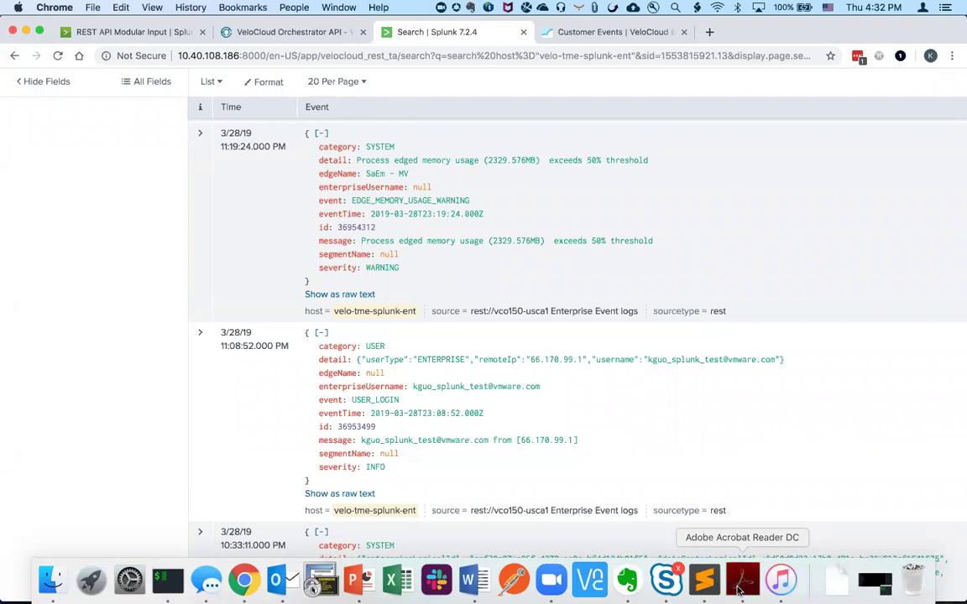
scroll(588, 372, "up", 2)
scroll(587, 371, "up", 5)
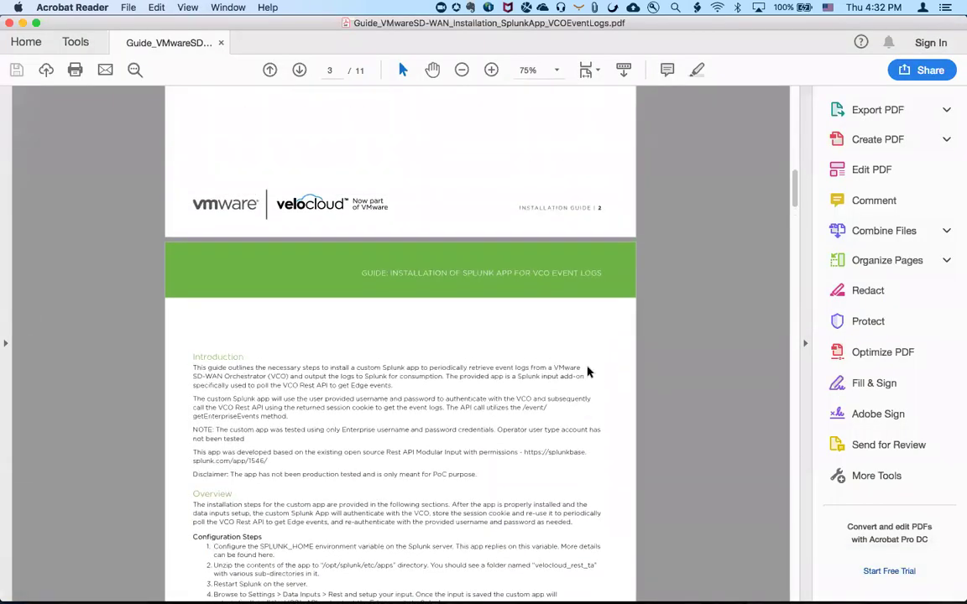
scroll(479, 357, "down", 7)
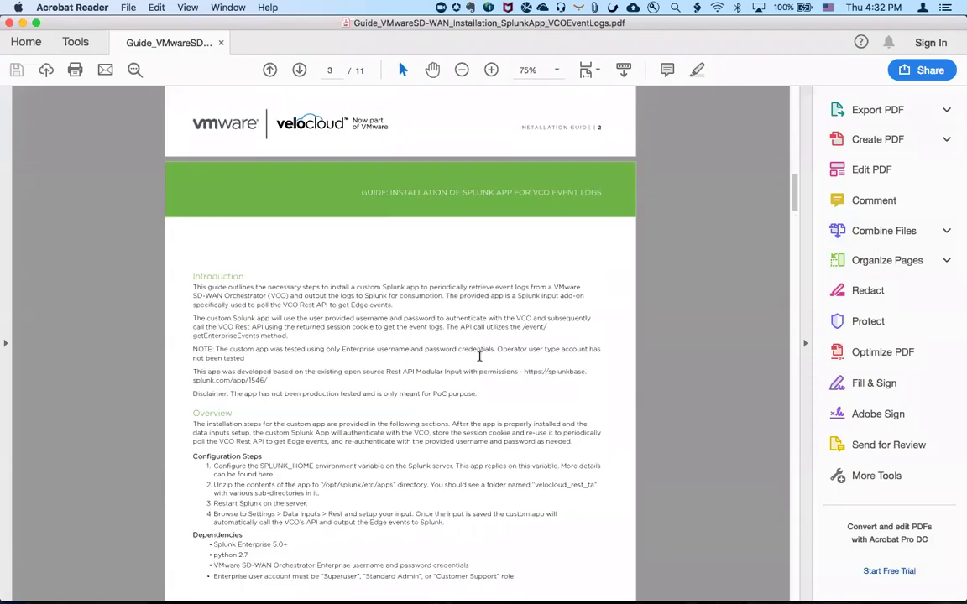
scroll(479, 357, "up", 5)
scroll(479, 362, "up", 18)
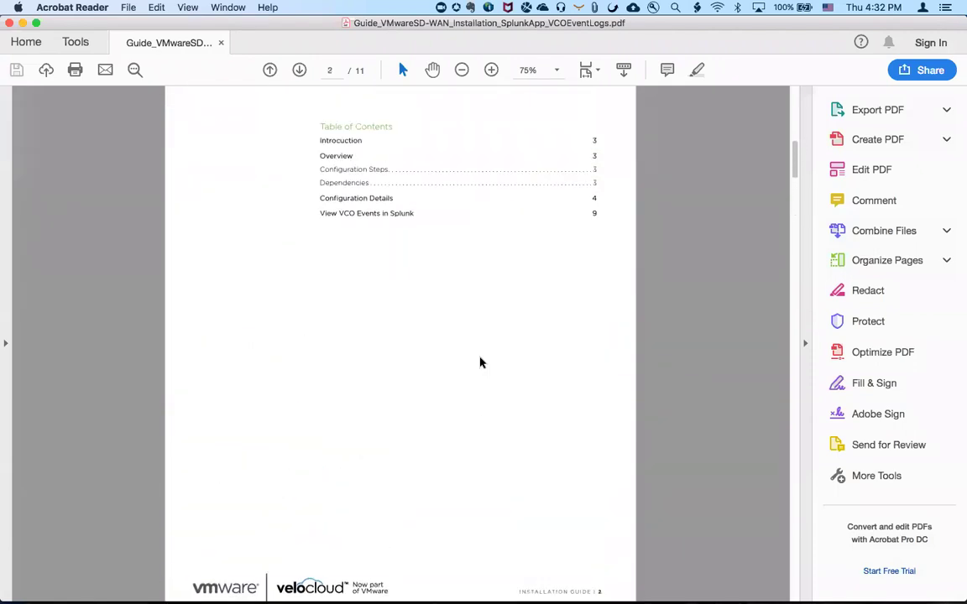
scroll(479, 362, "up", 6)
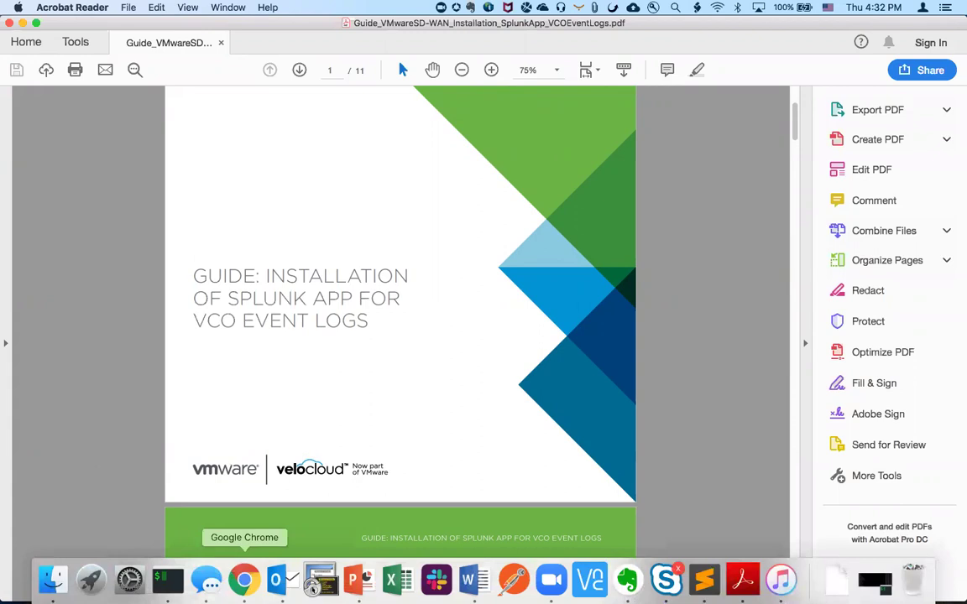
left_click(244, 579)
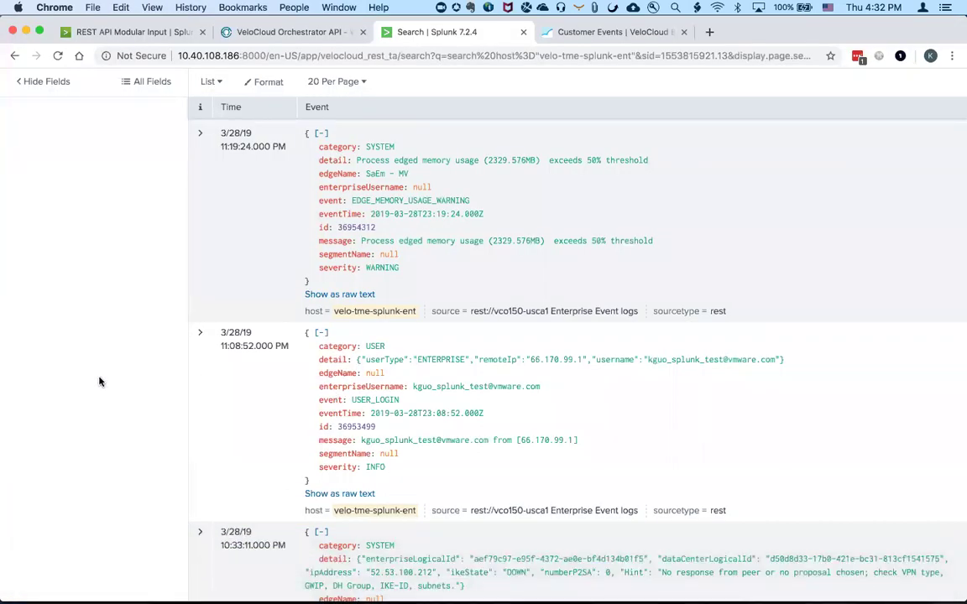